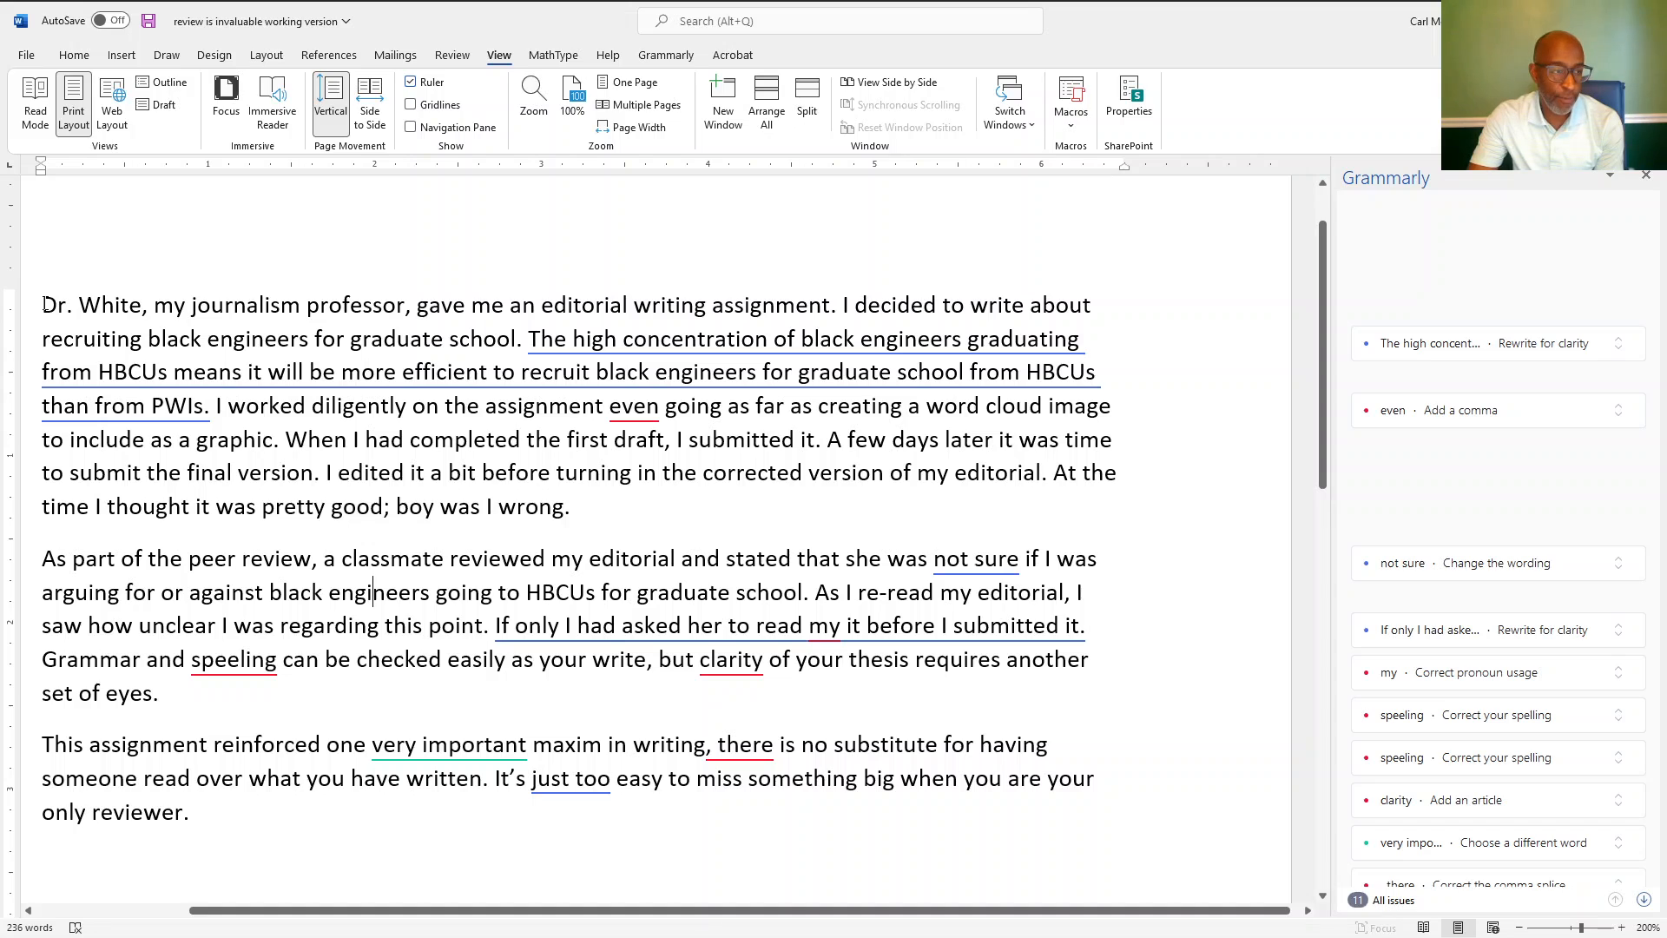
Review the clarity rewrite suggested for the first paragraph's "The high concentration of black engineers" sentence and dismiss it, keeping the original wording
left_click_drag(43, 303, 516, 339)
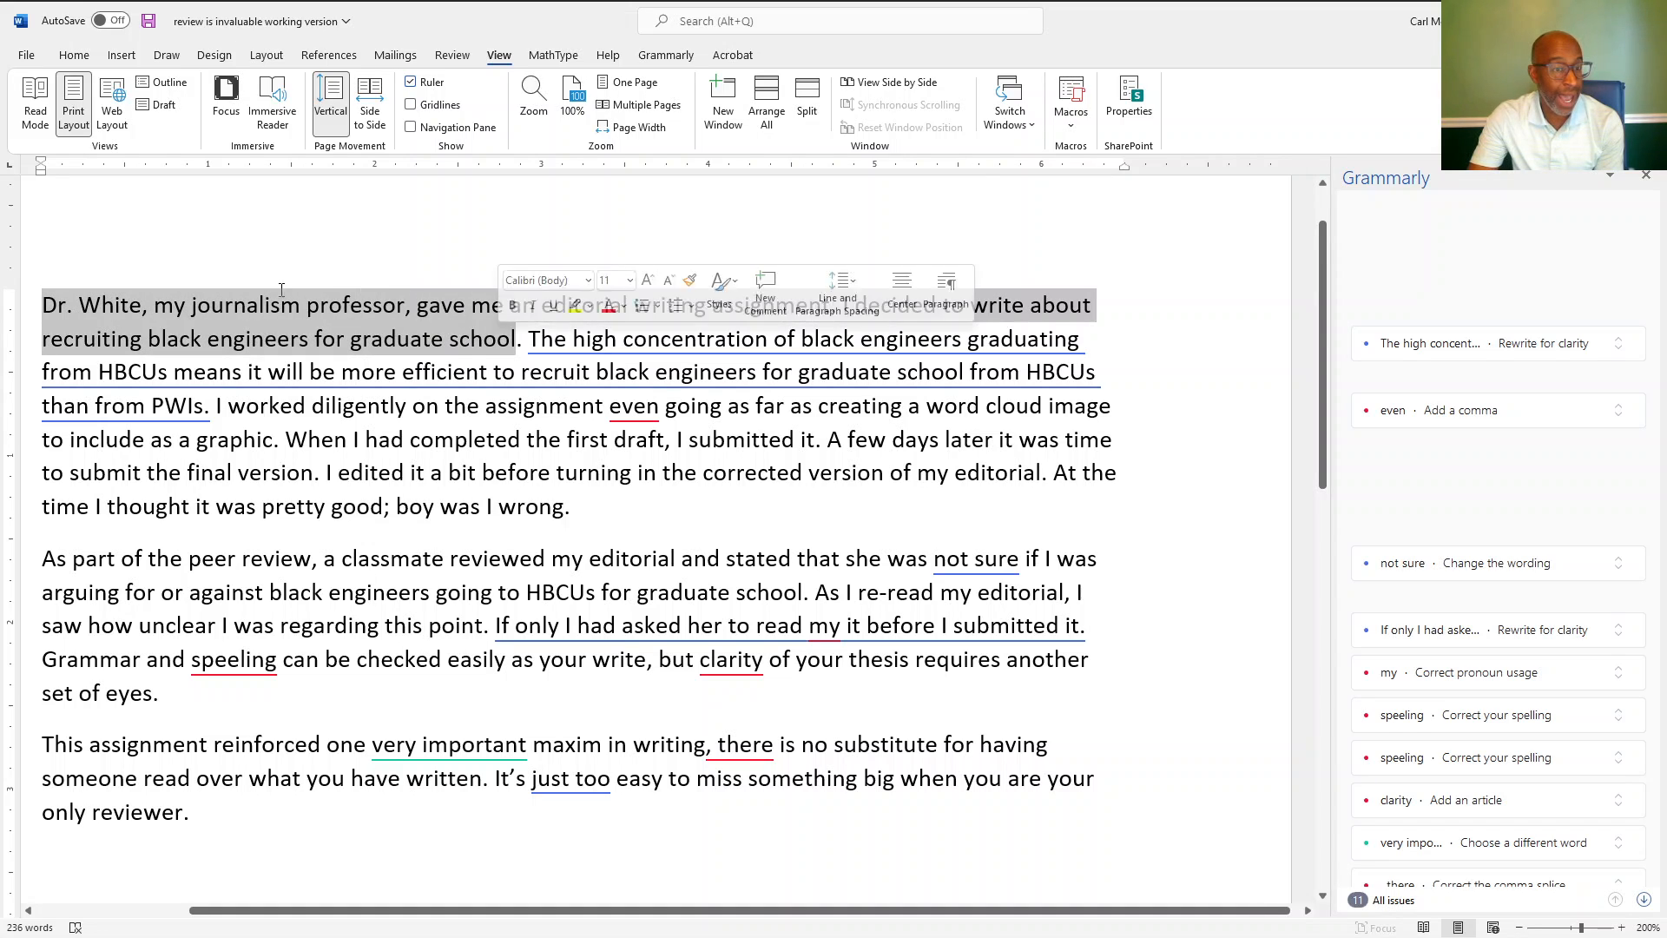
left_click(309, 316)
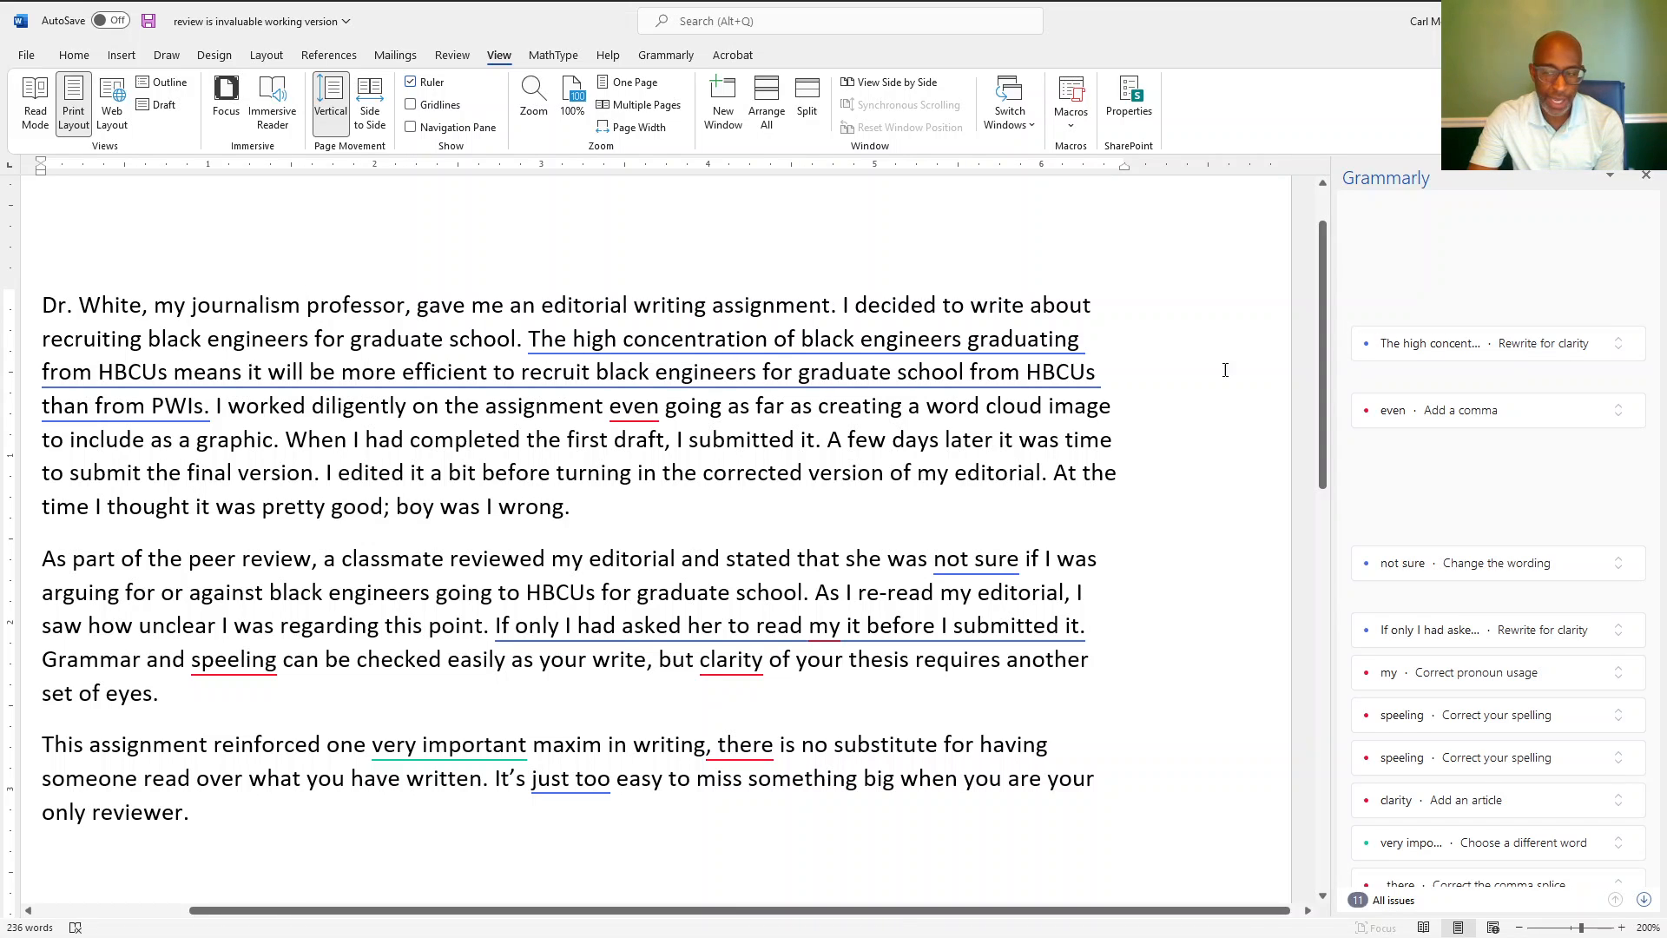
left_click(1447, 345)
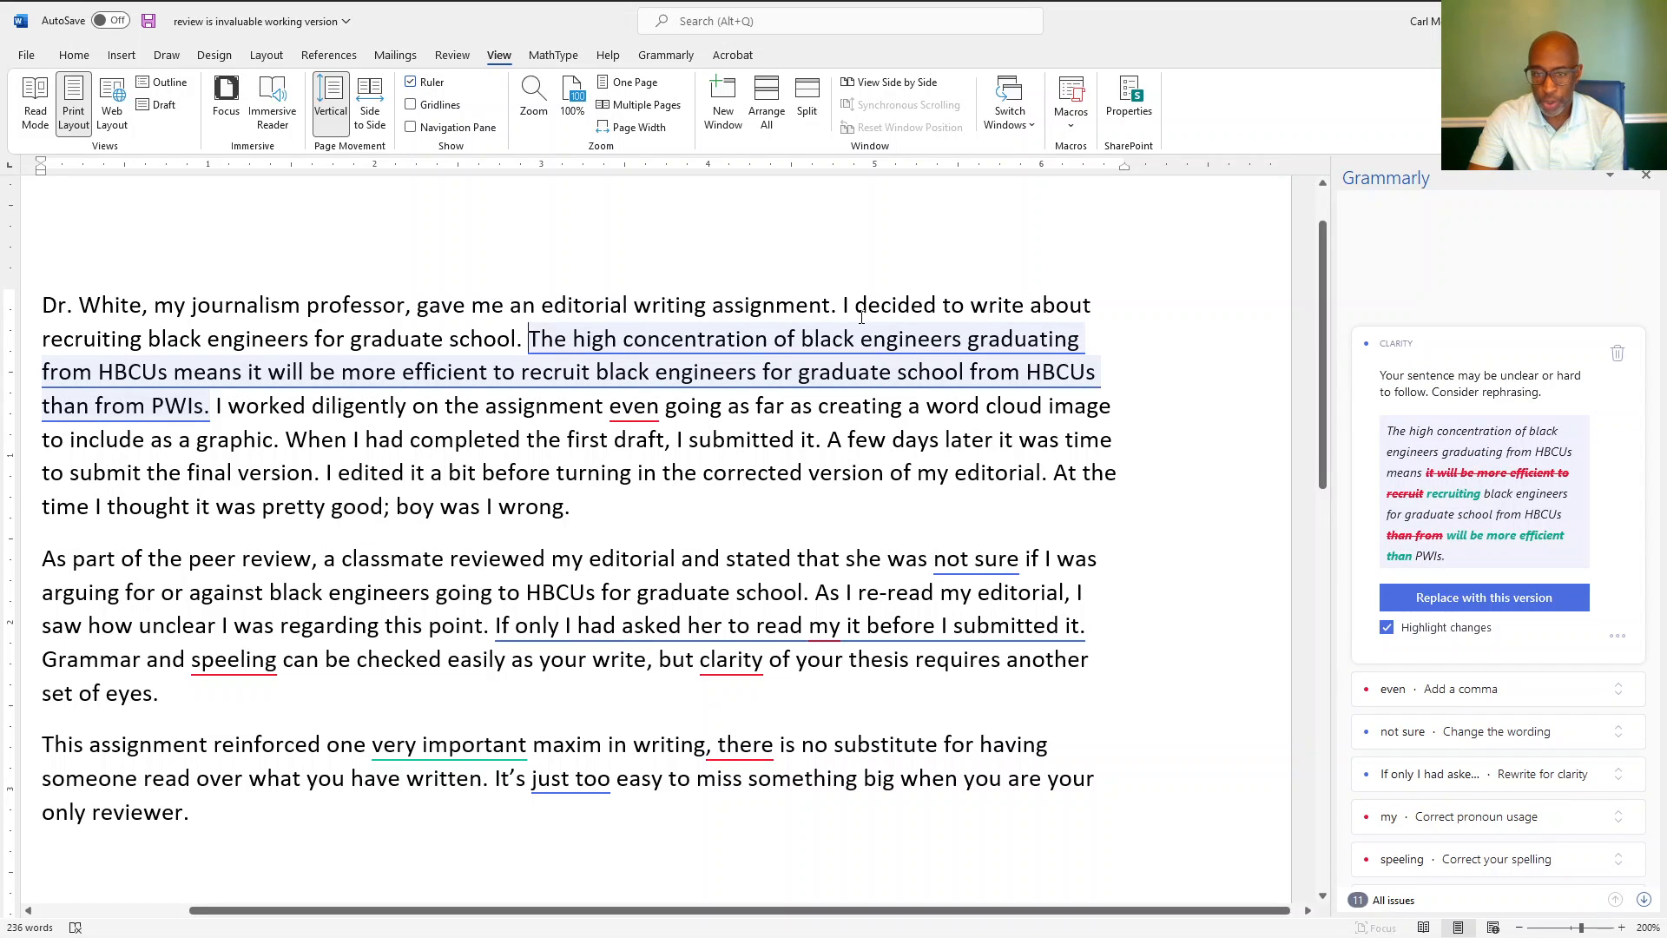
left_click(737, 345)
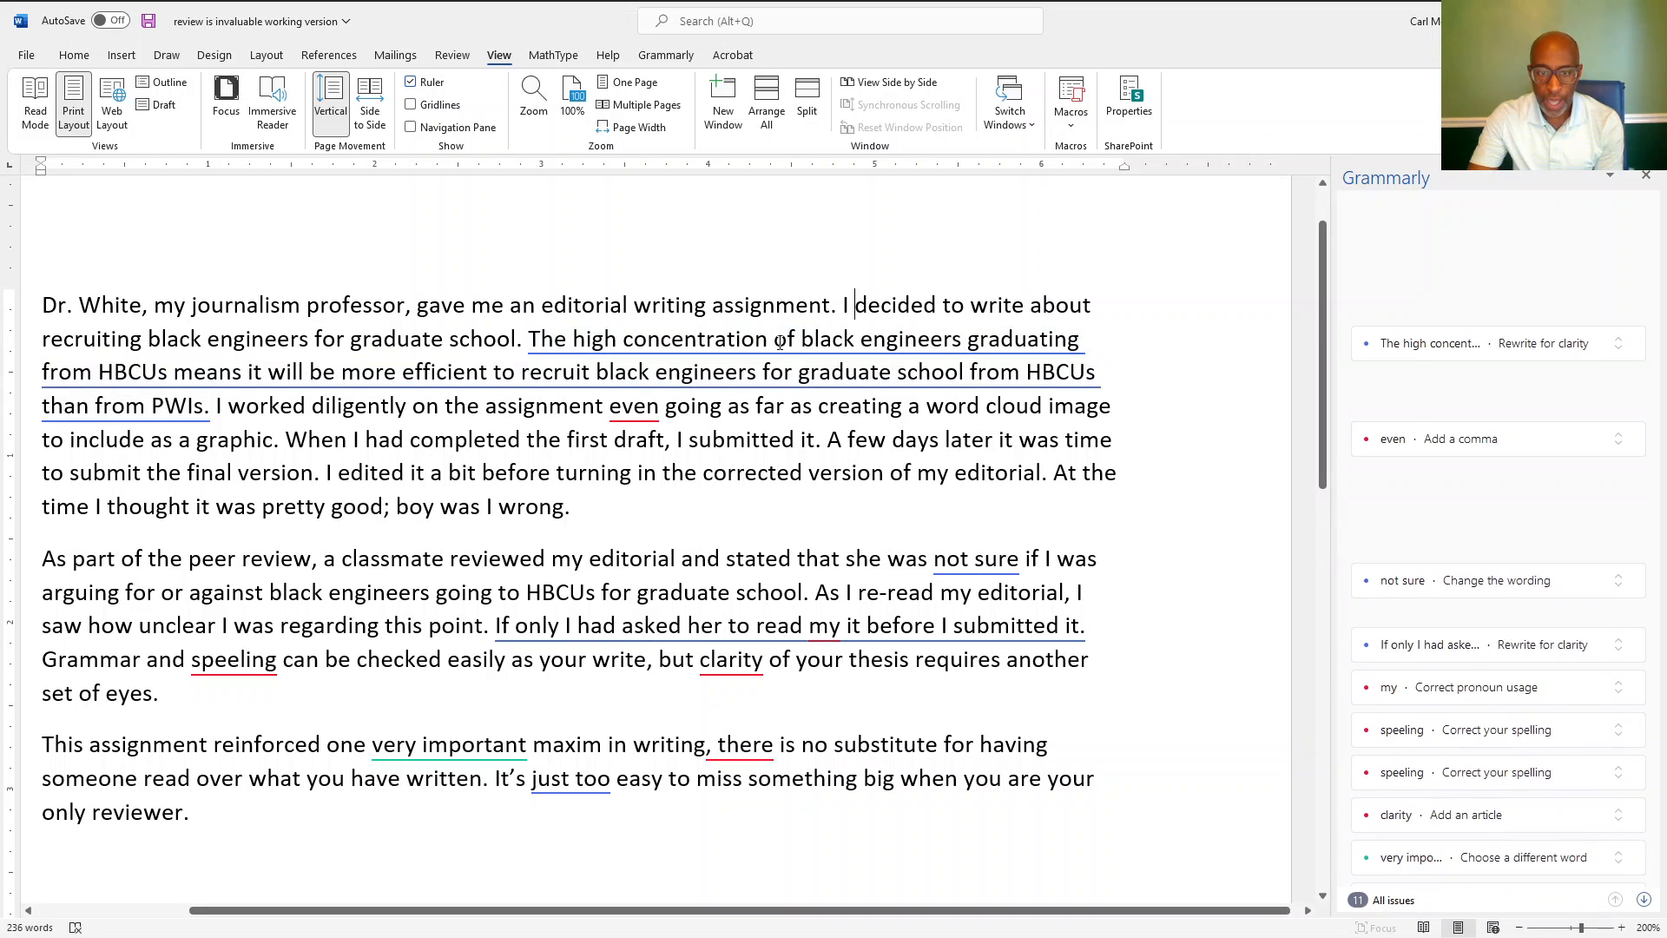
left_click(736, 344)
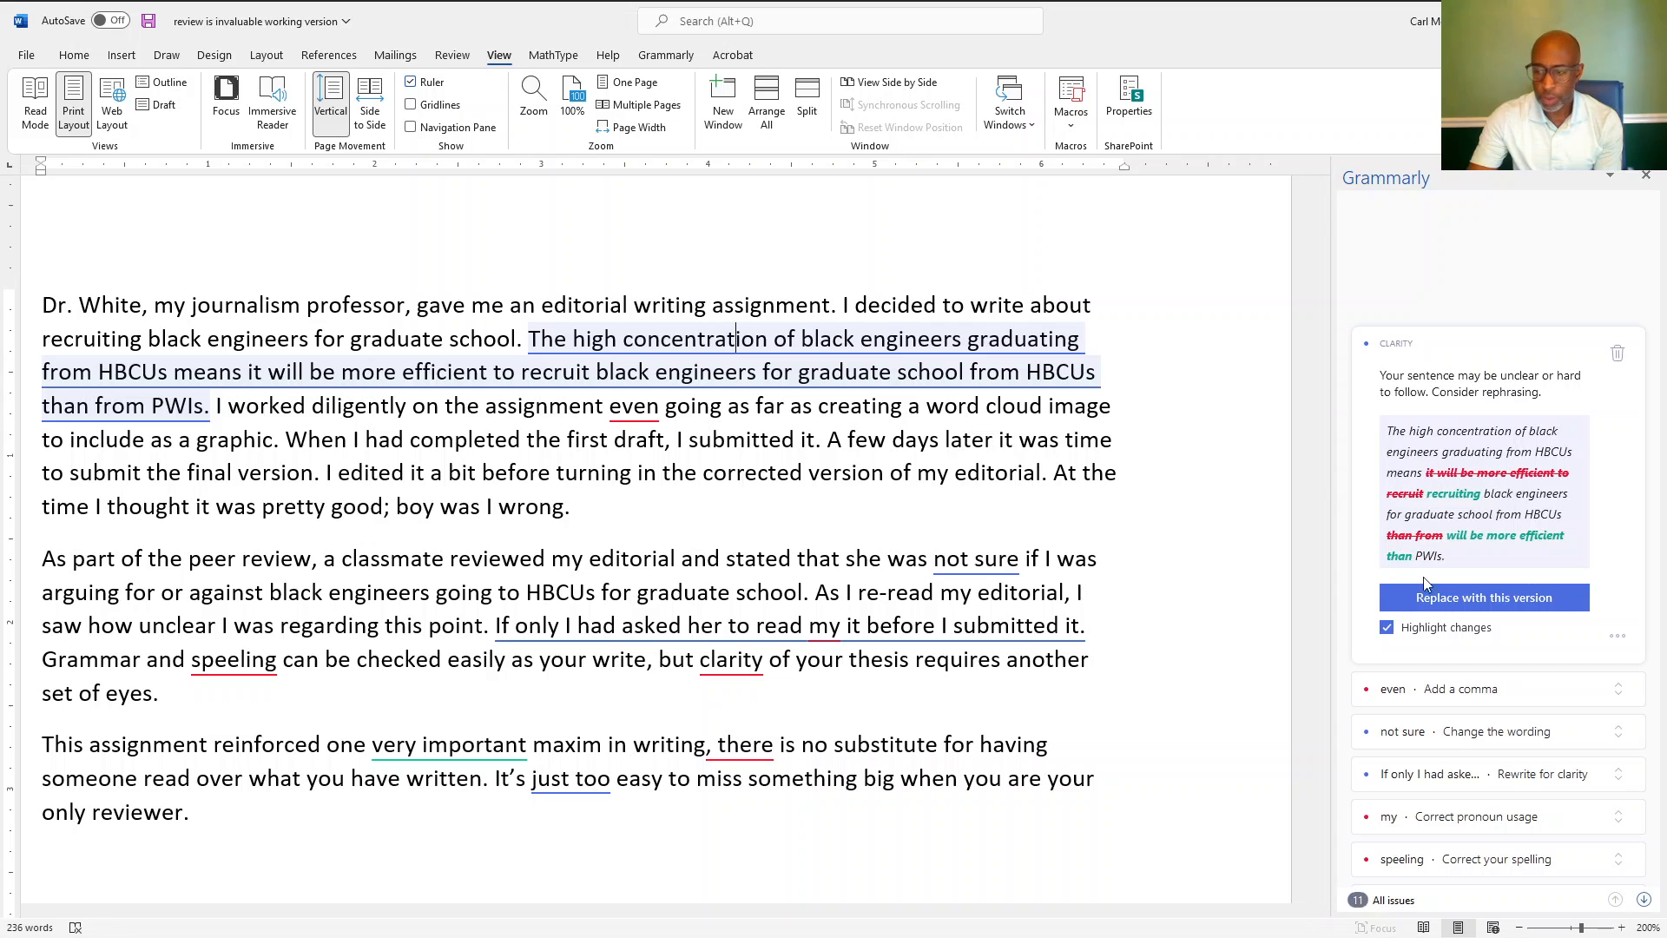
left_click(1473, 601)
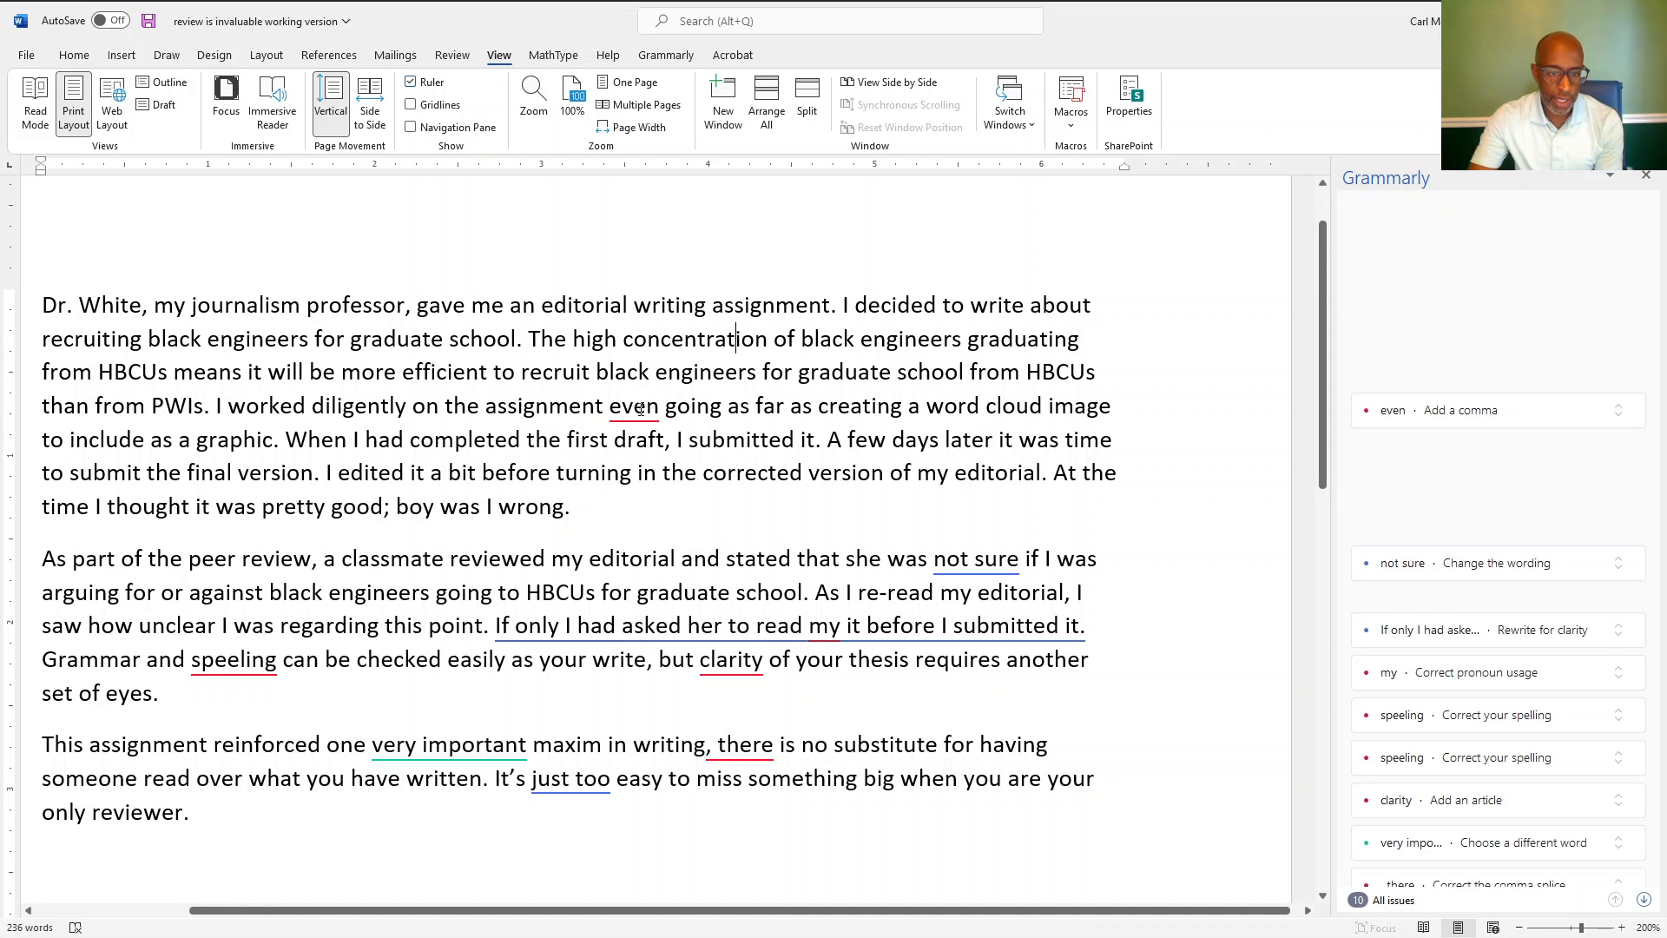
Accept the punctuation suggestion that adds a comma before "even" in the first paragraph
left_click(636, 407)
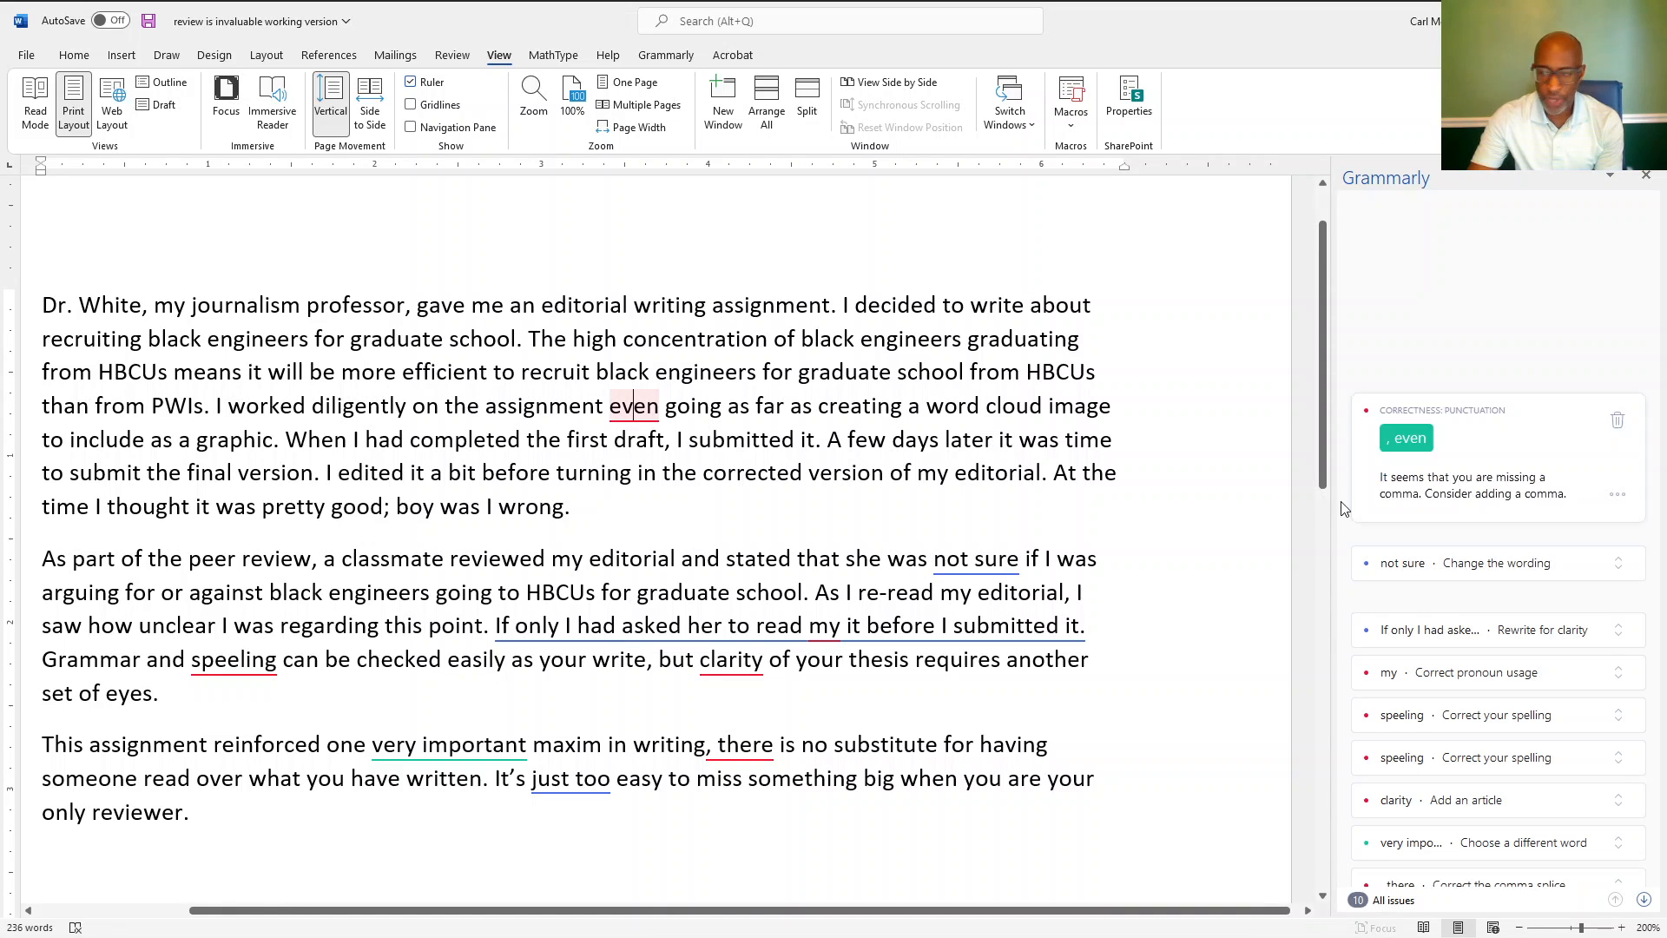
left_click(1408, 441)
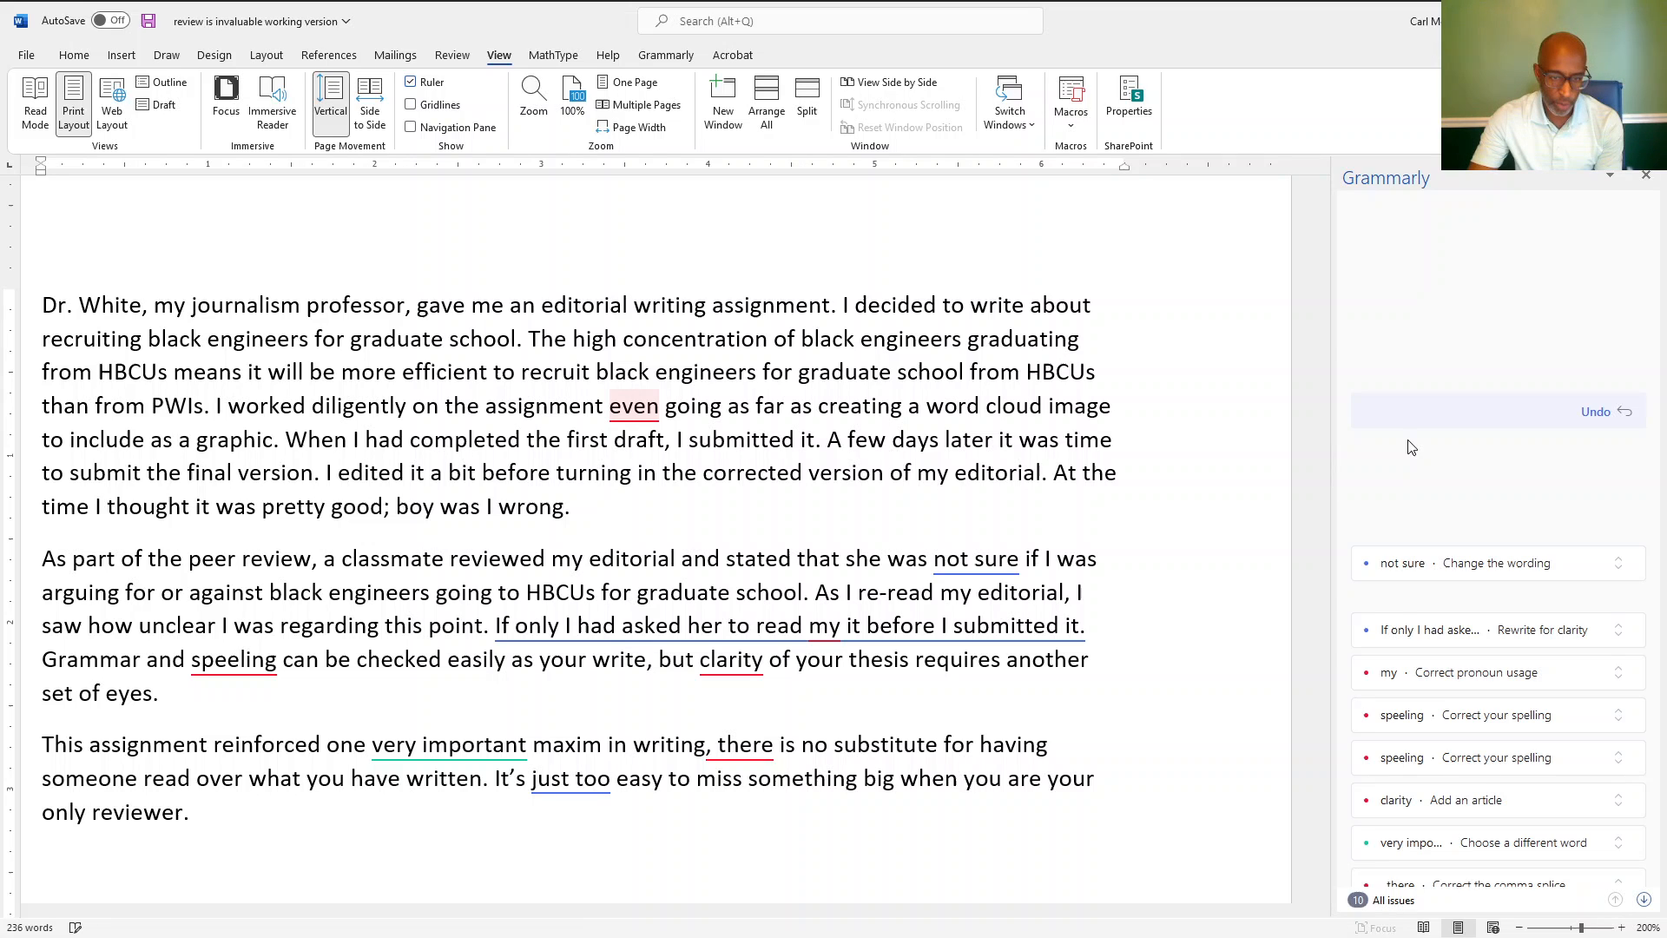
left_click(764, 408)
Dismiss the wording suggestion for "not sure" in the second paragraph and replace the phrase manually with "unsure"
scroll(767, 421, "down", 2)
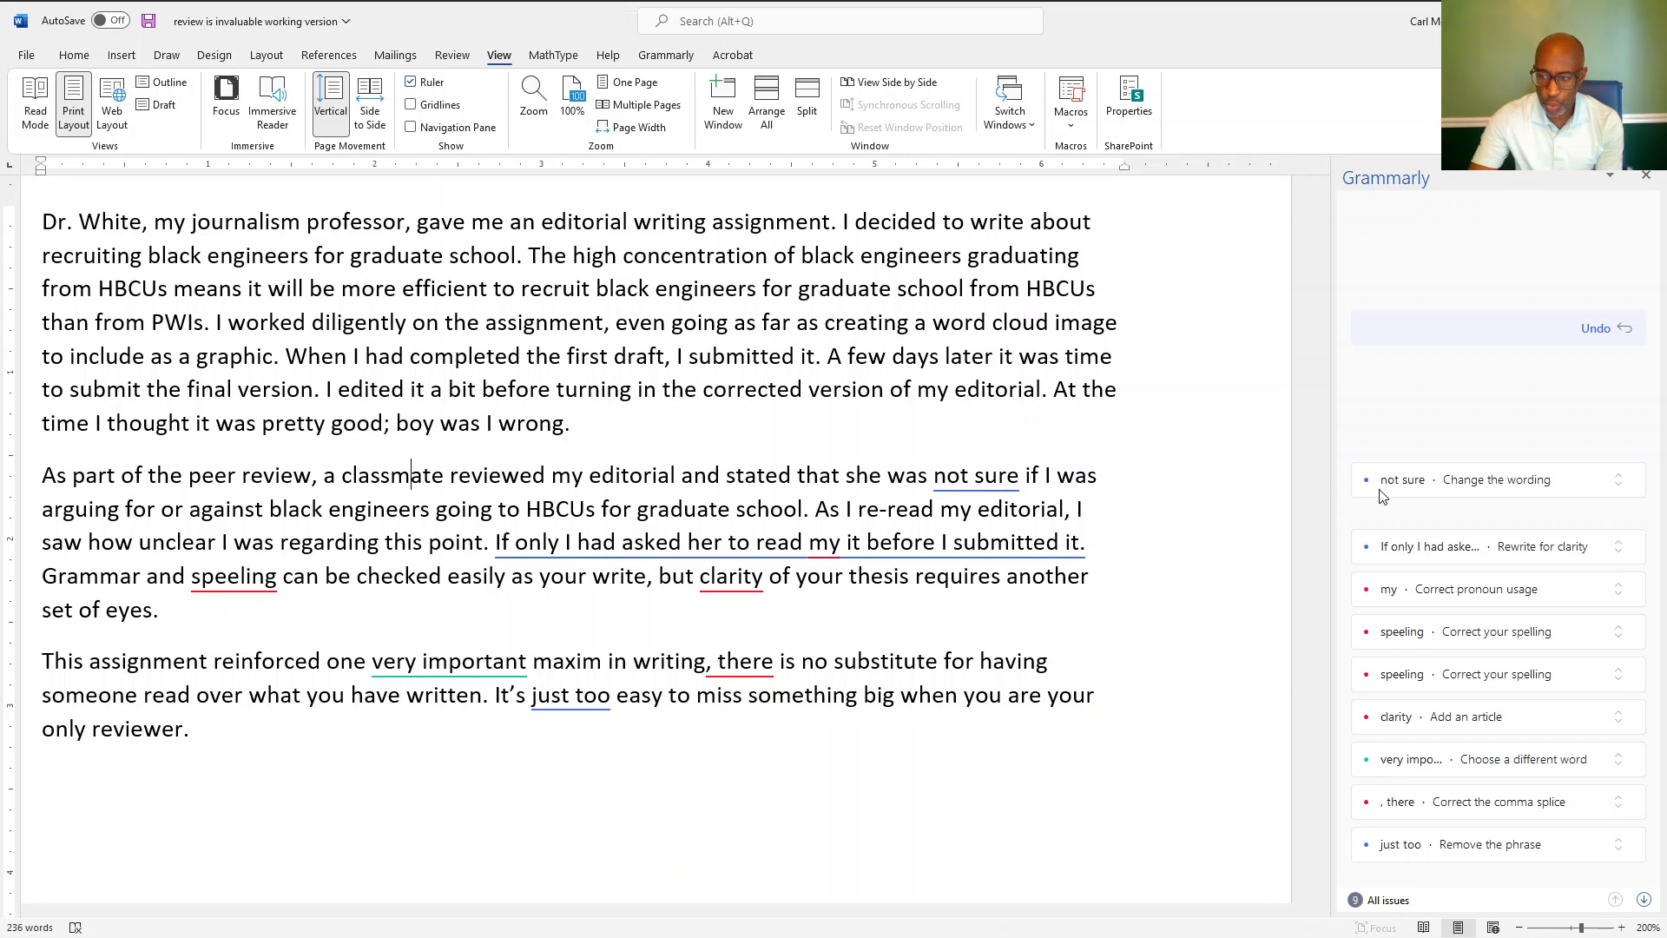
left_click(1486, 483)
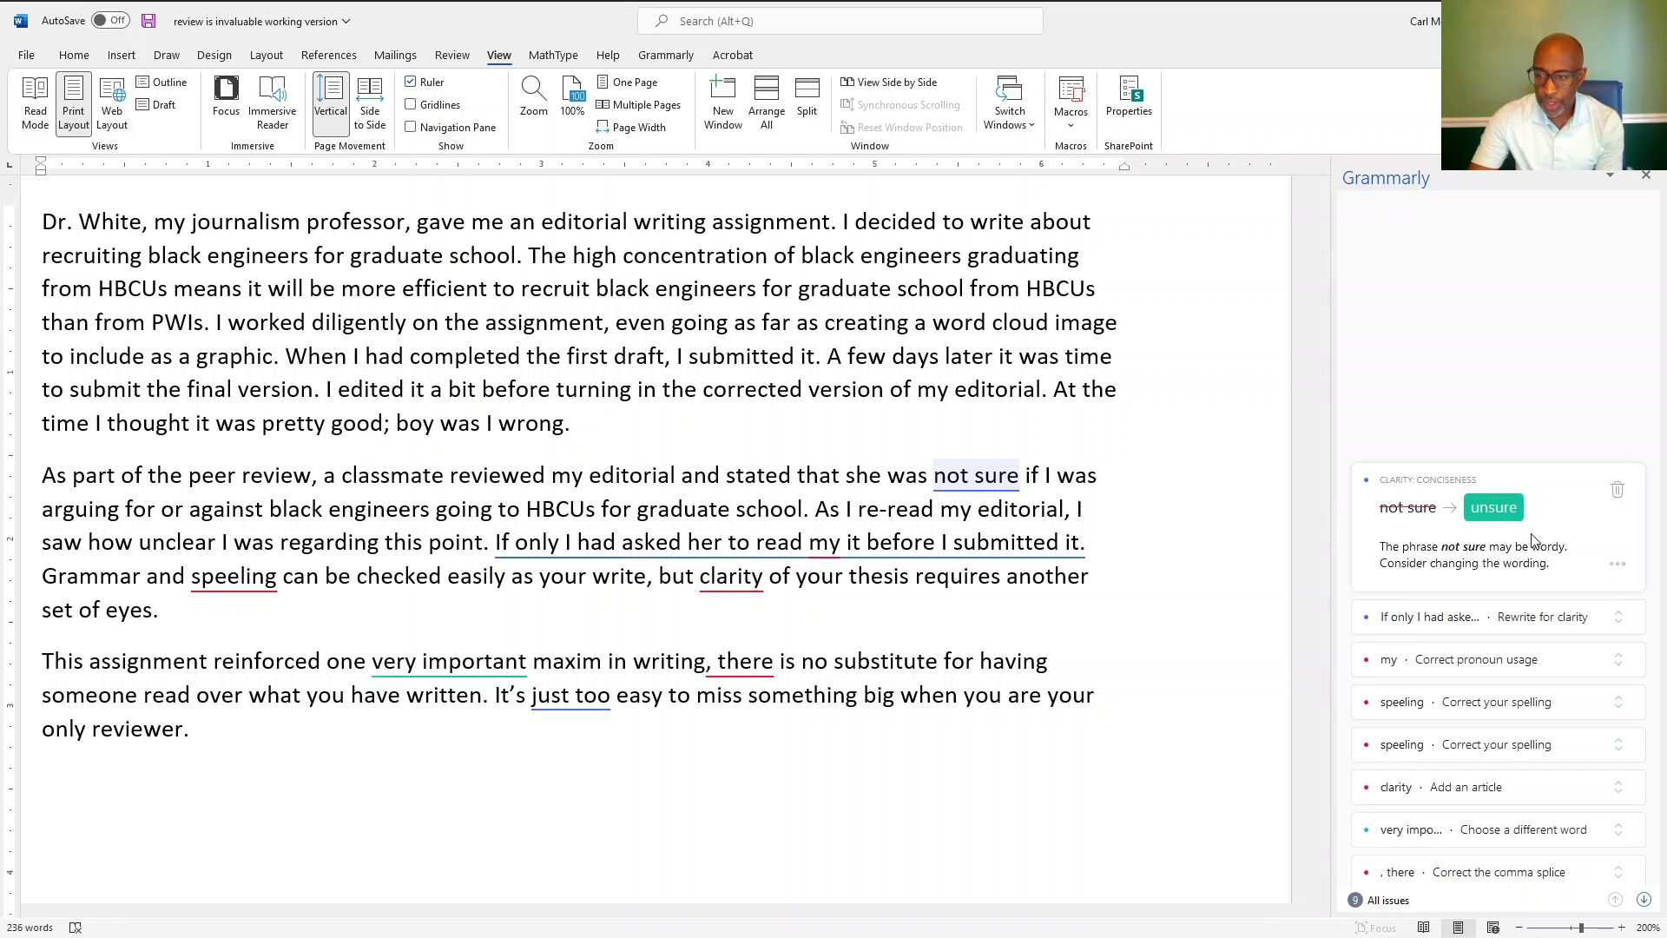
left_click(1618, 490)
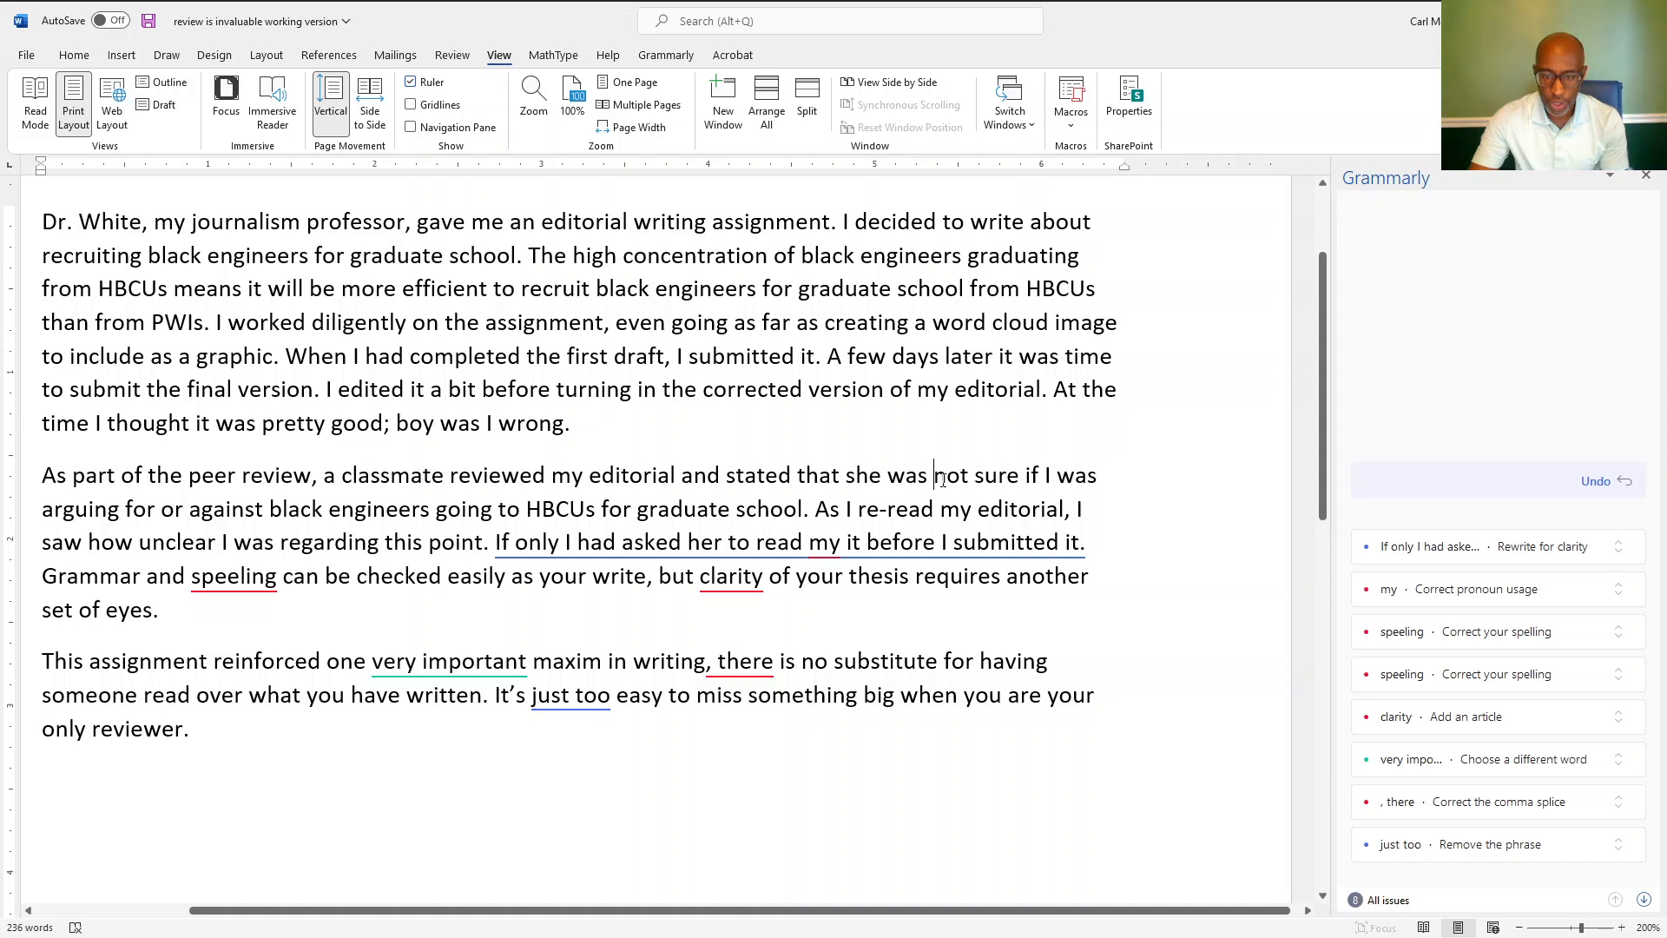
left_click_drag(933, 478, 1010, 478)
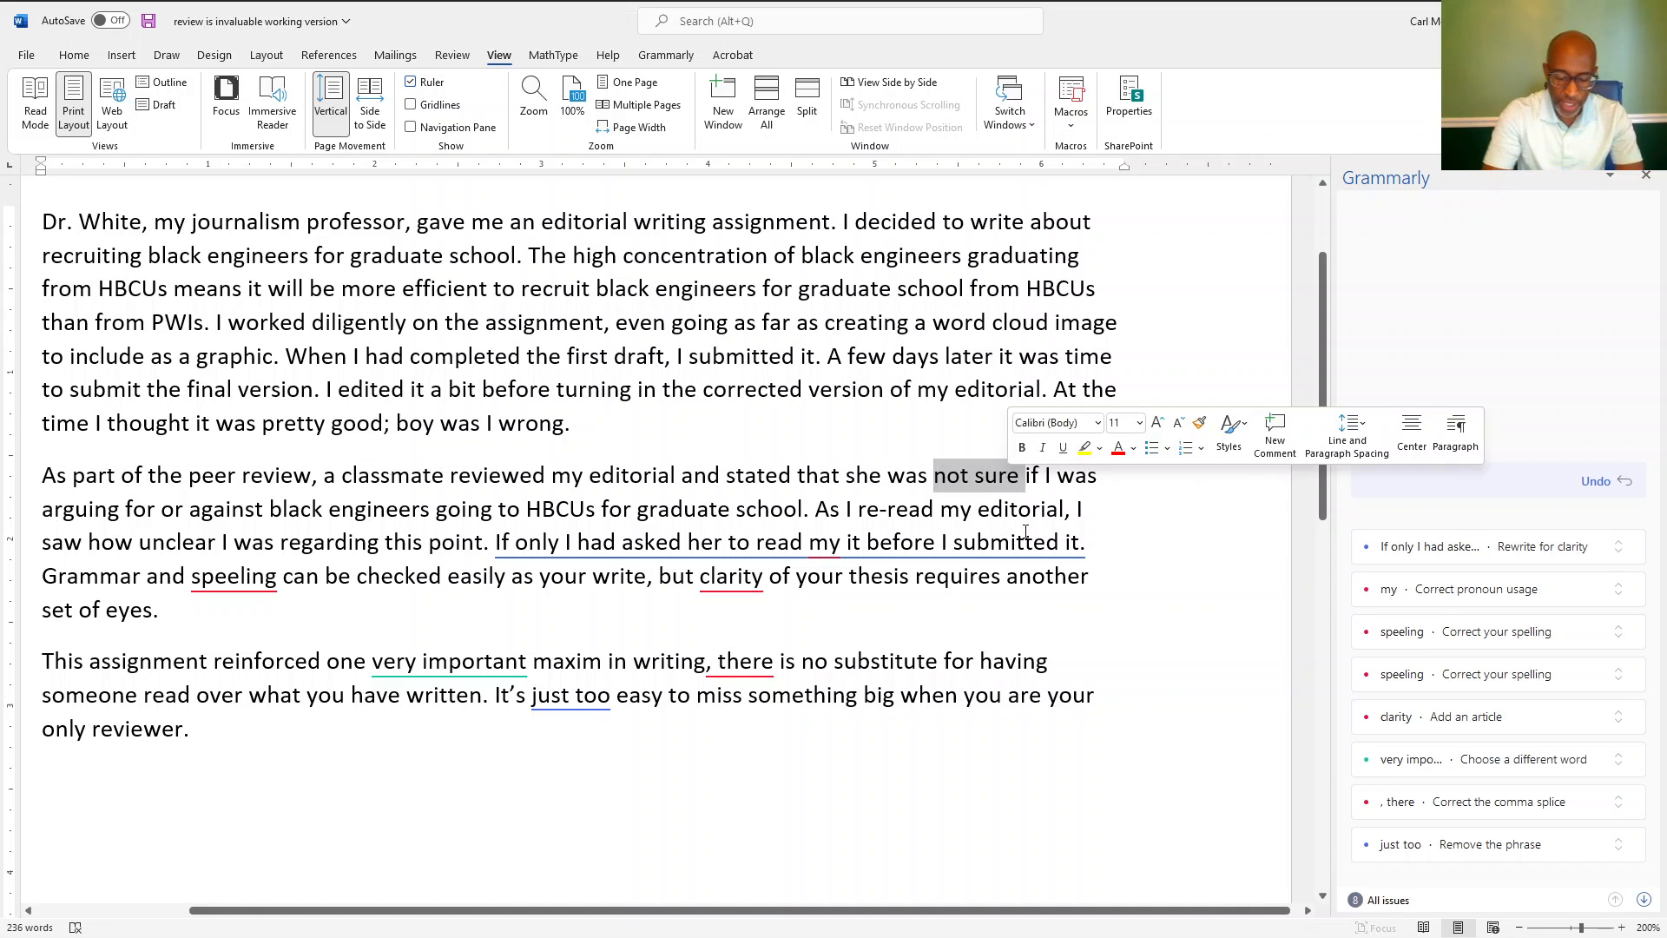
type("unsure")
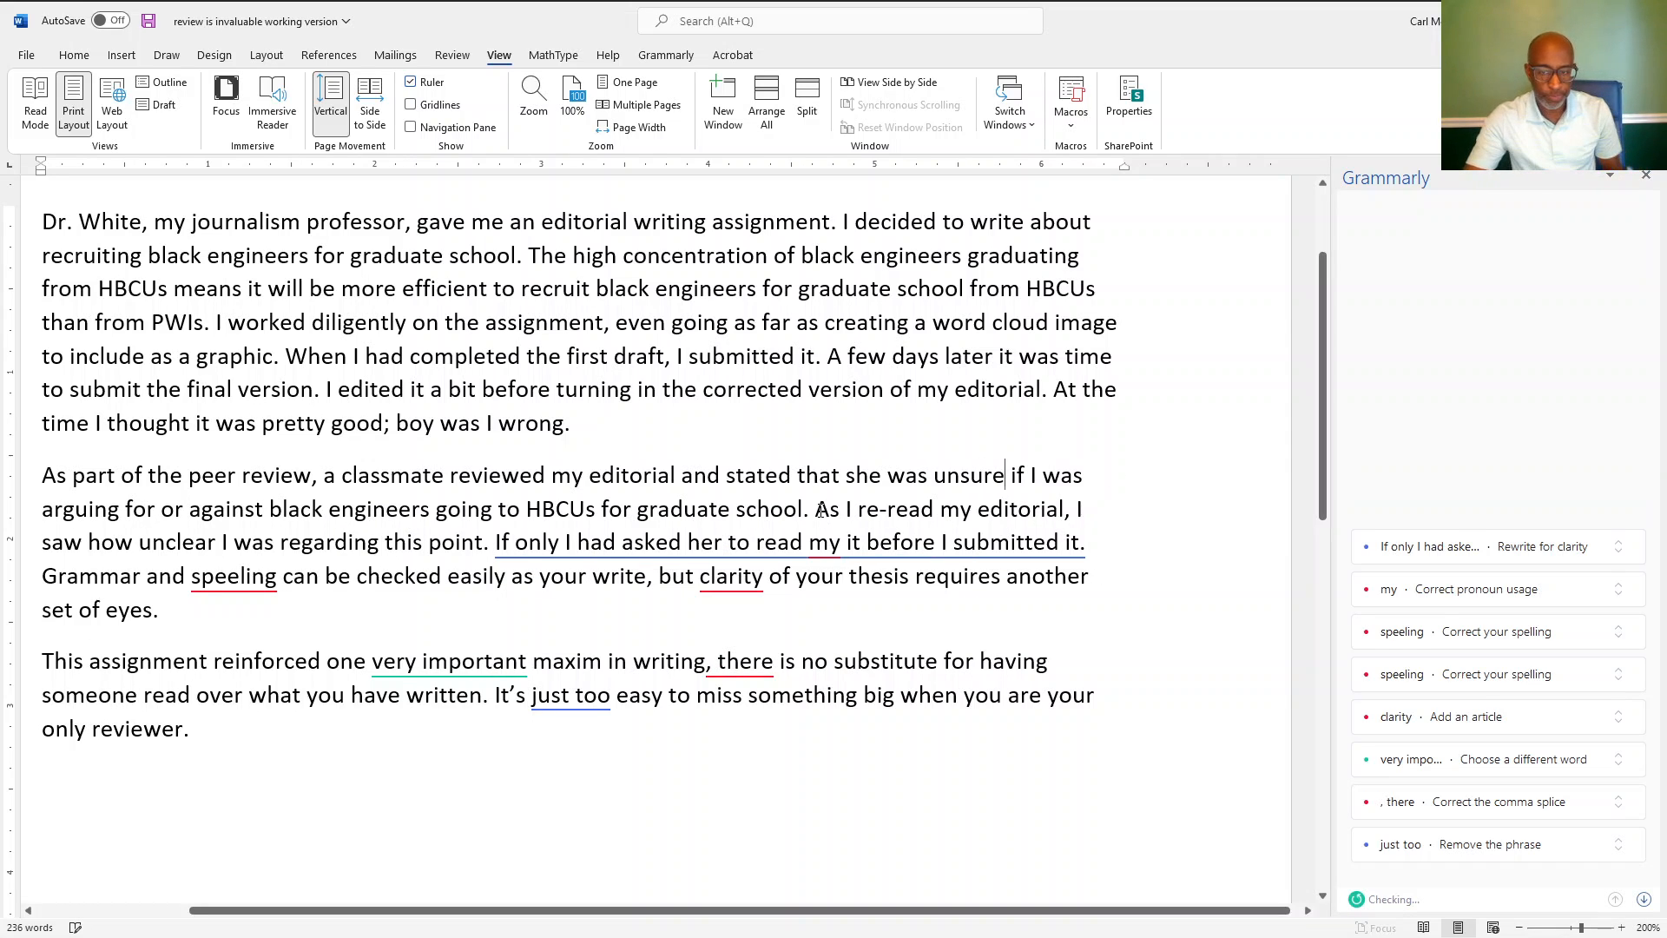
Accept the clarity rewrite of the "If only I had asked her" sentence, and change "submitting" to "I submitted"
left_click(557, 549)
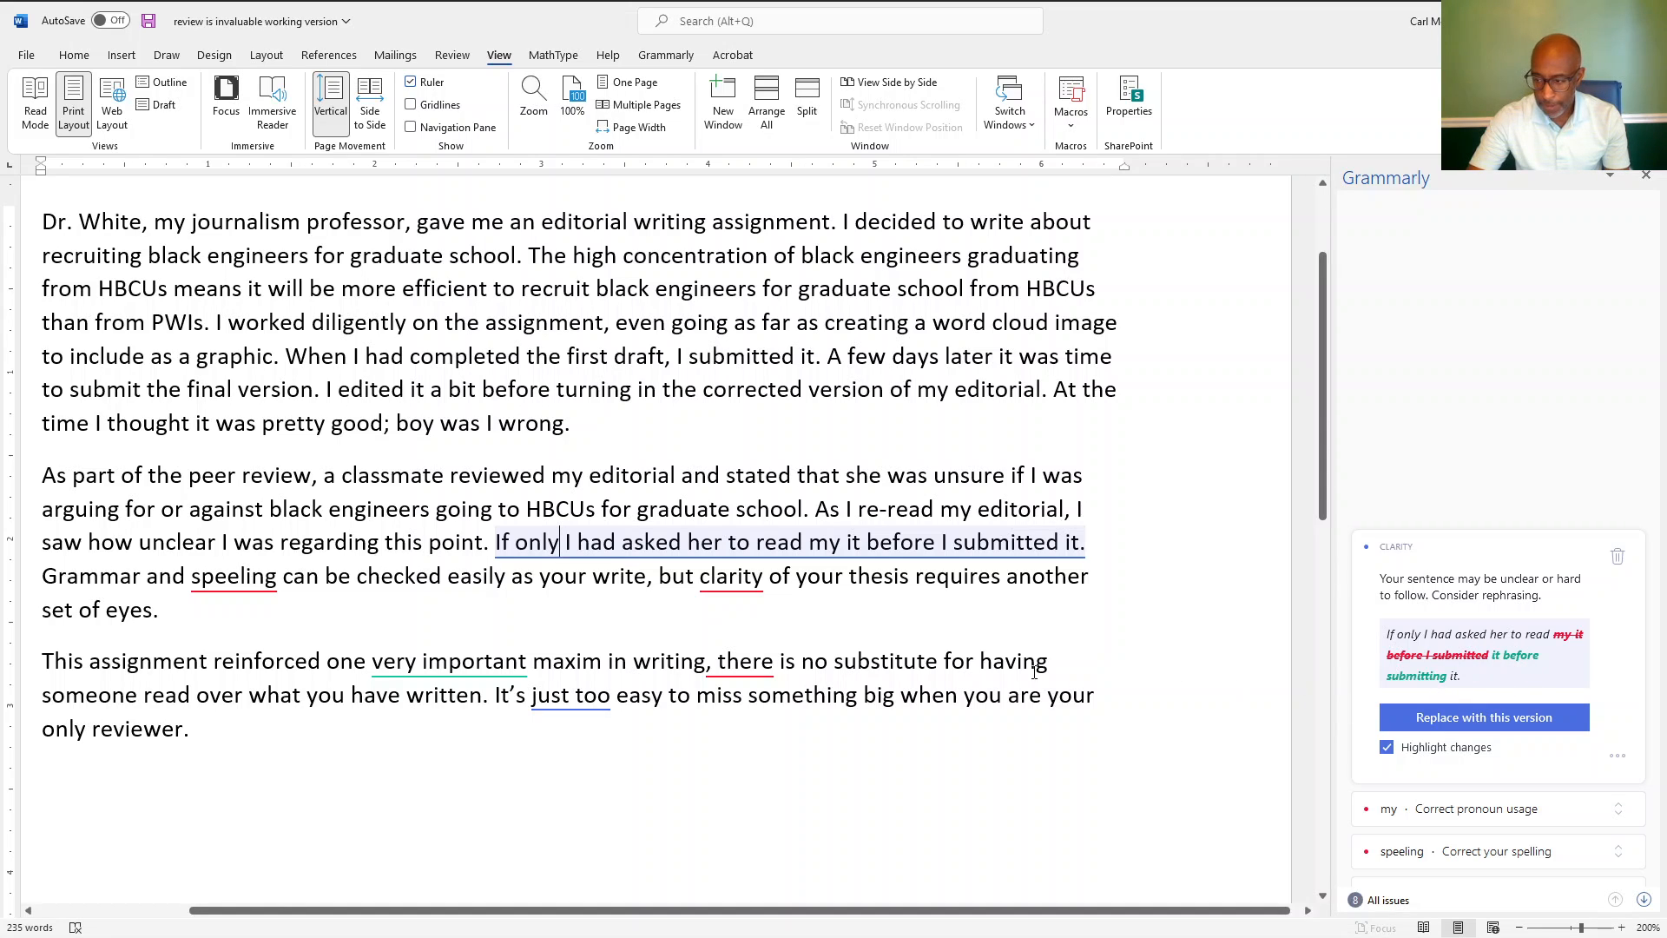
left_click(1496, 721)
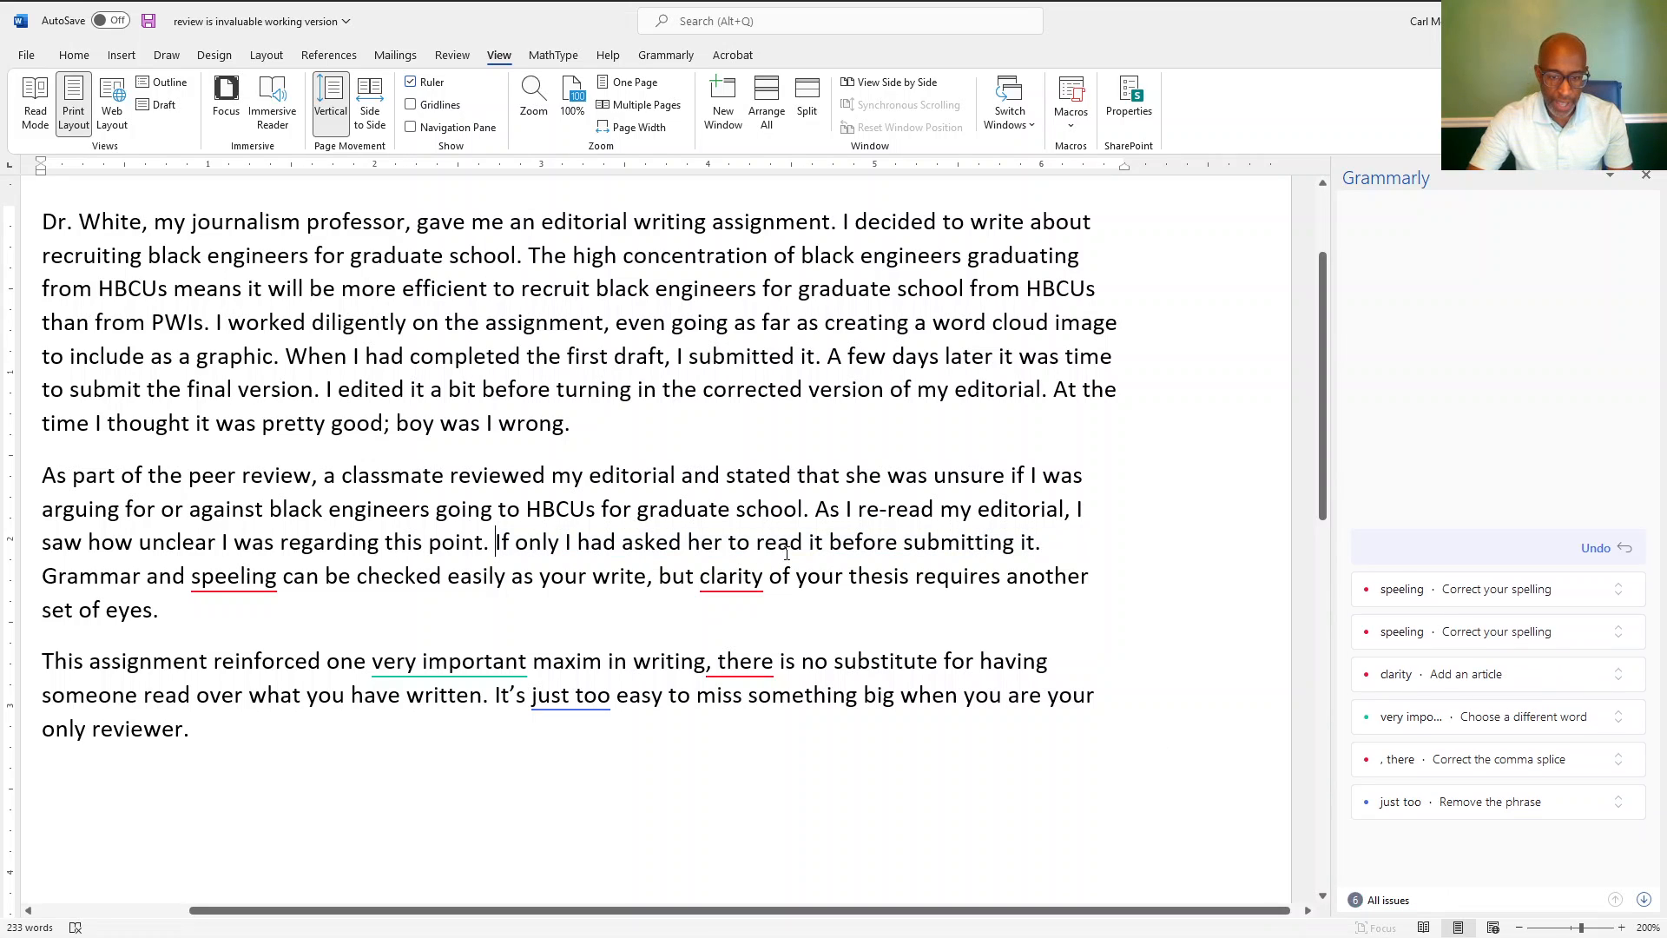
double_click(917, 545)
type("I su")
type("bmitte")
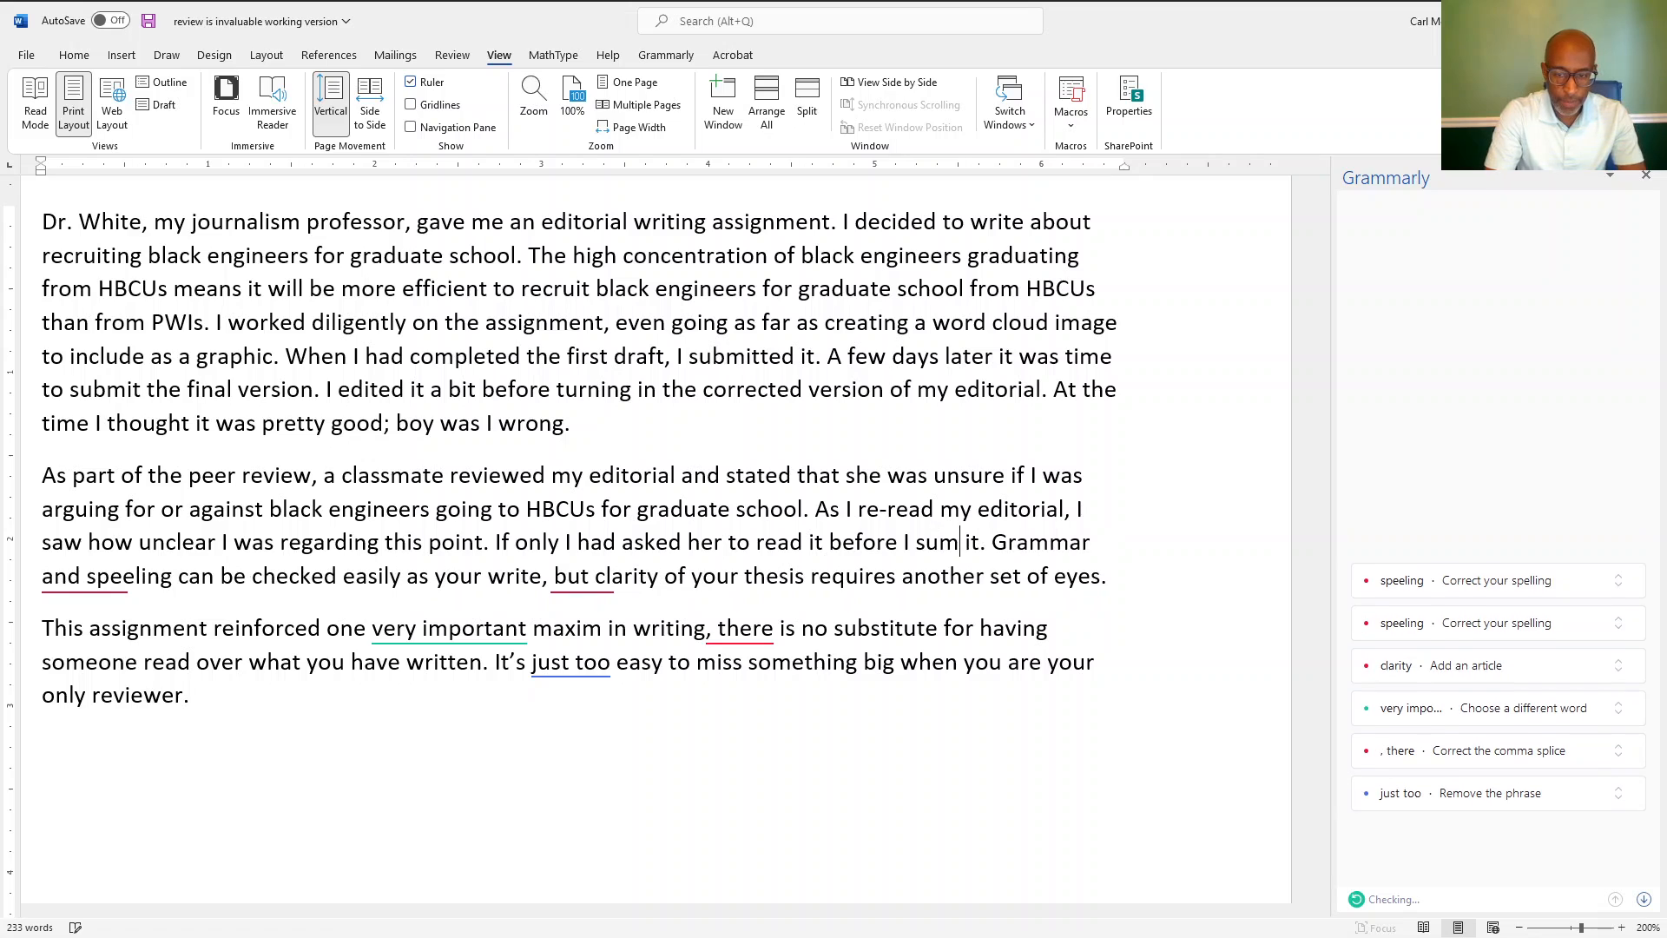
type("d")
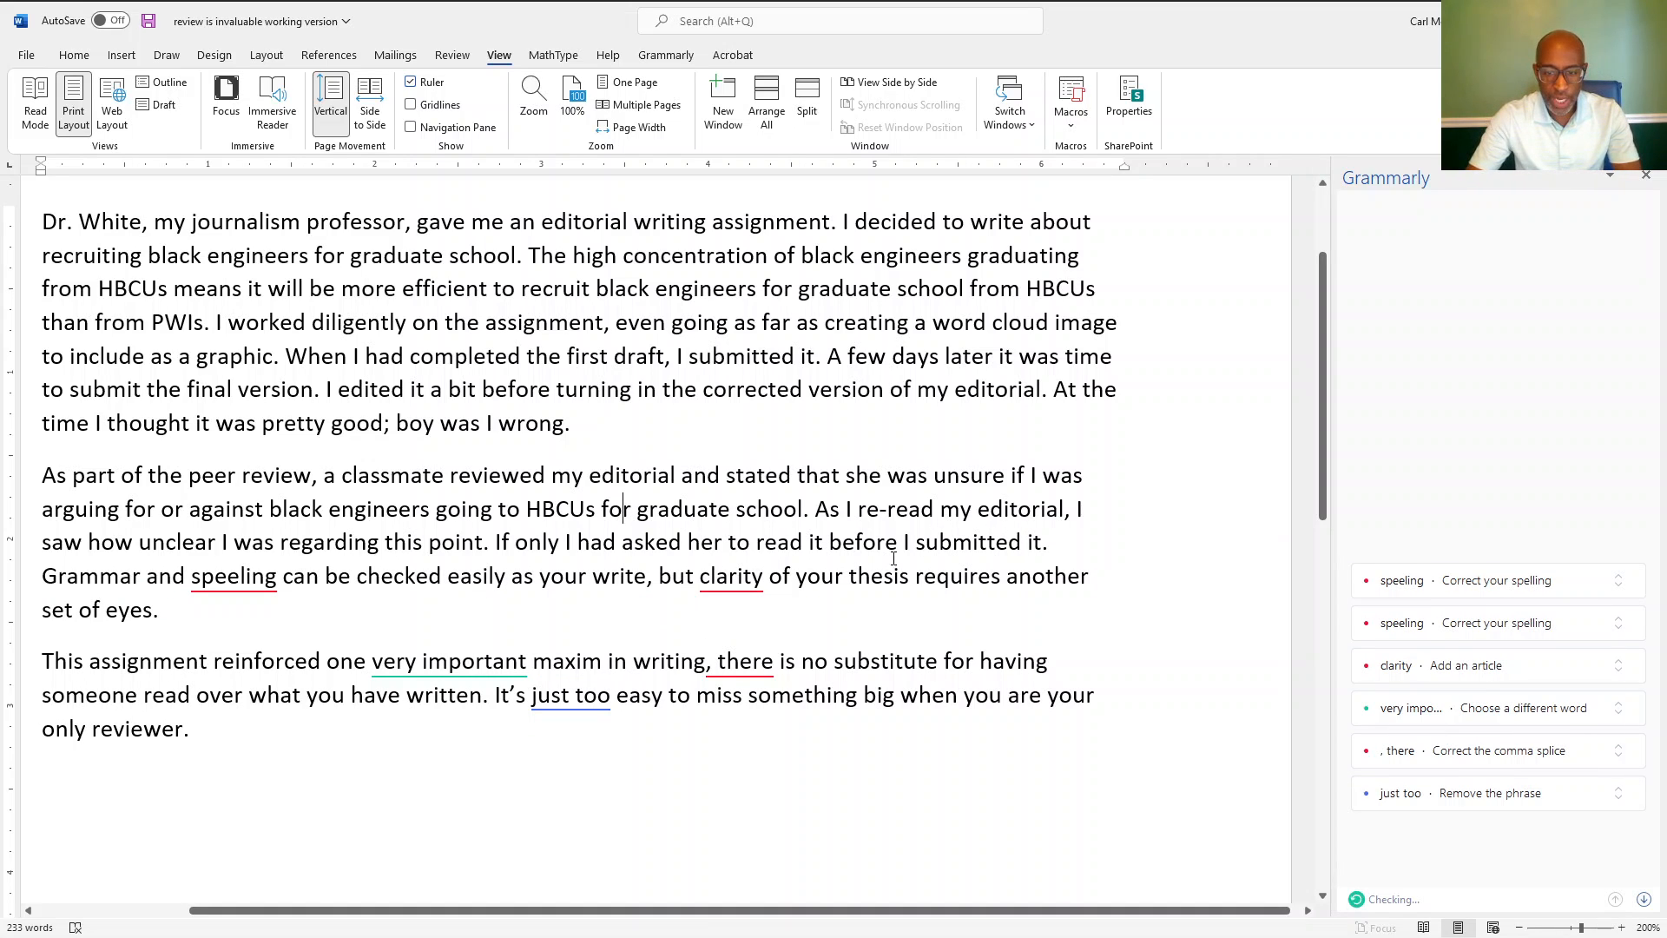
left_click(685, 547)
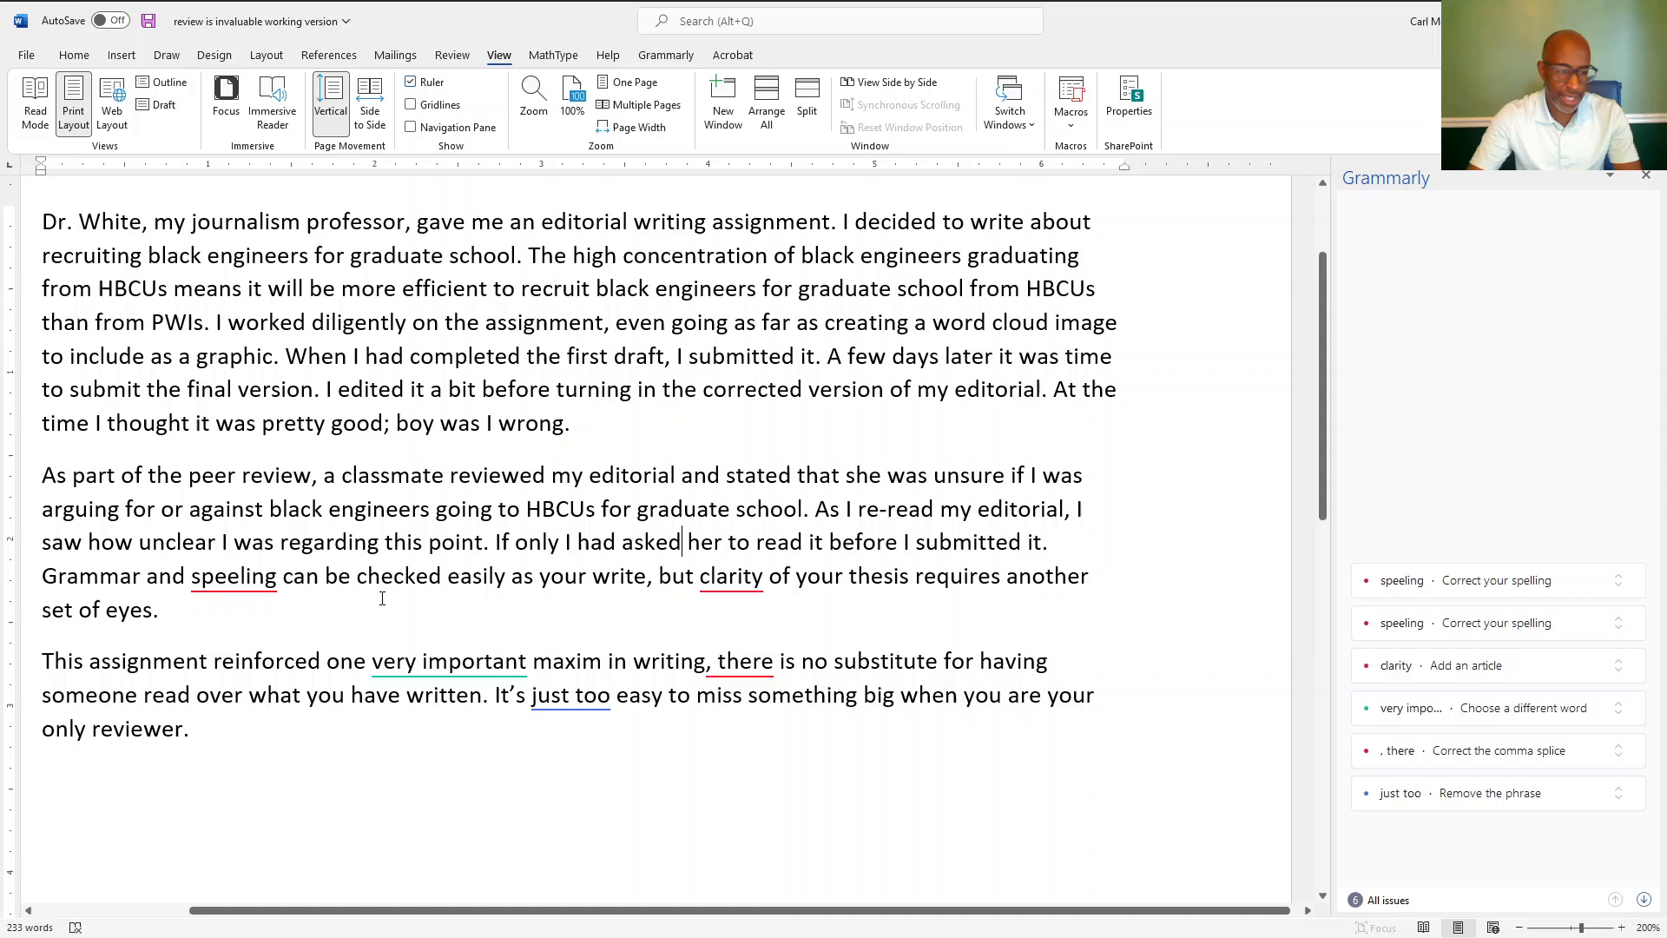
Accept the corrections in the second paragraph that change "speeling" to "spelling" and "clarity" to "the clarity"
left_click(250, 577)
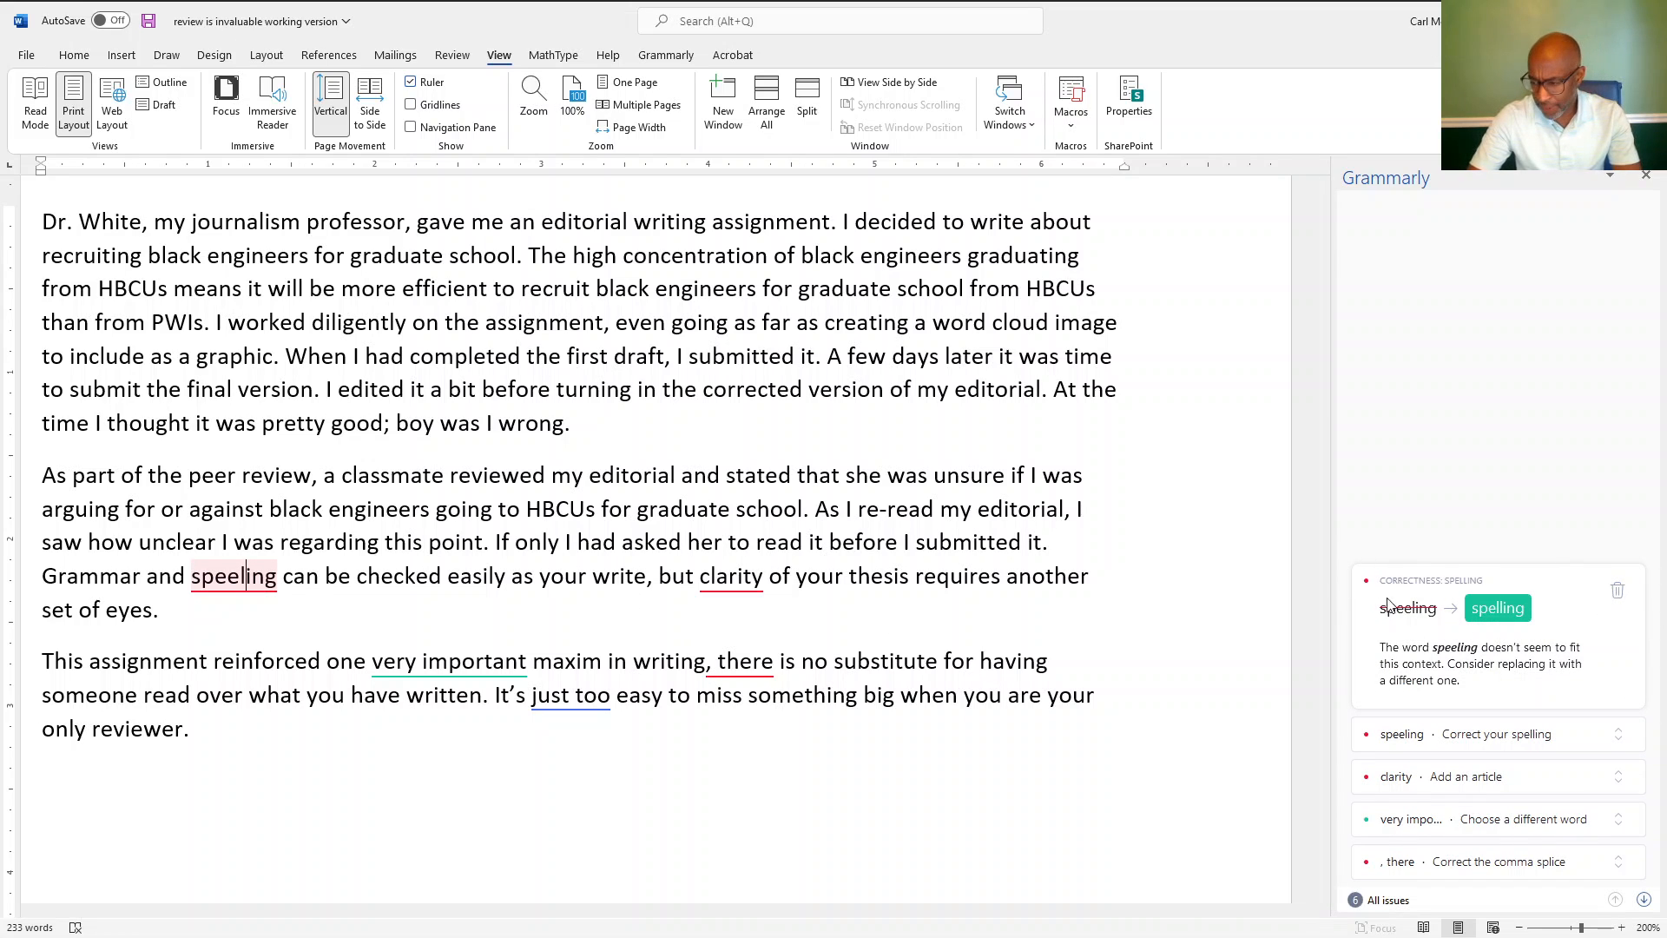
left_click(1511, 611)
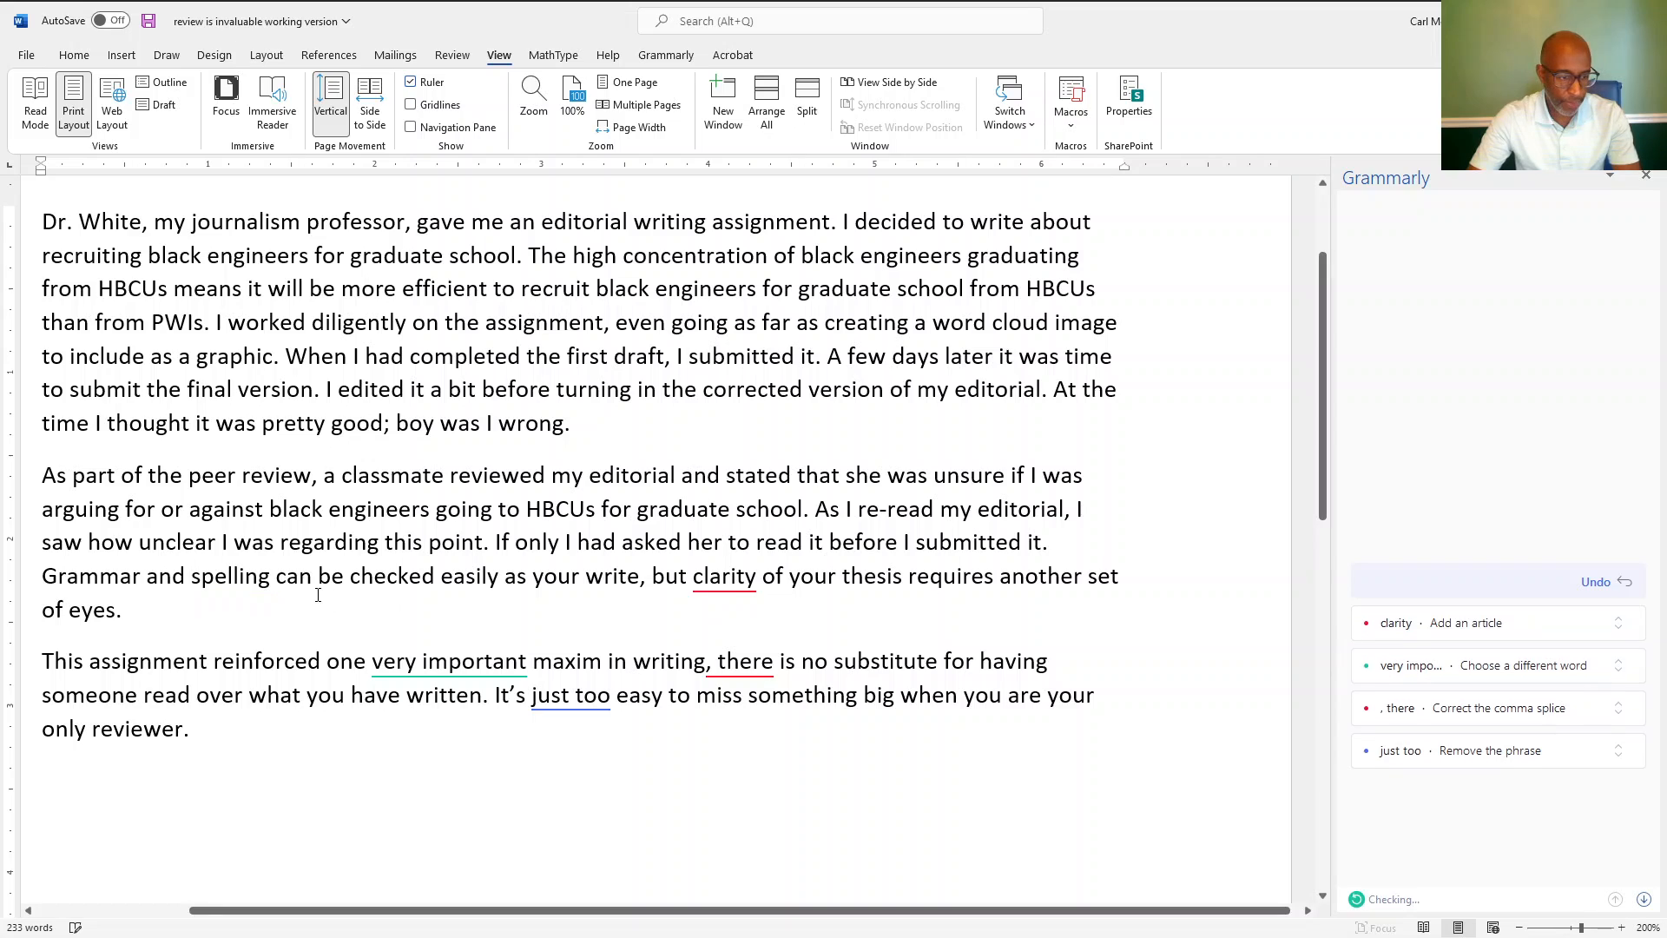
left_click(722, 576)
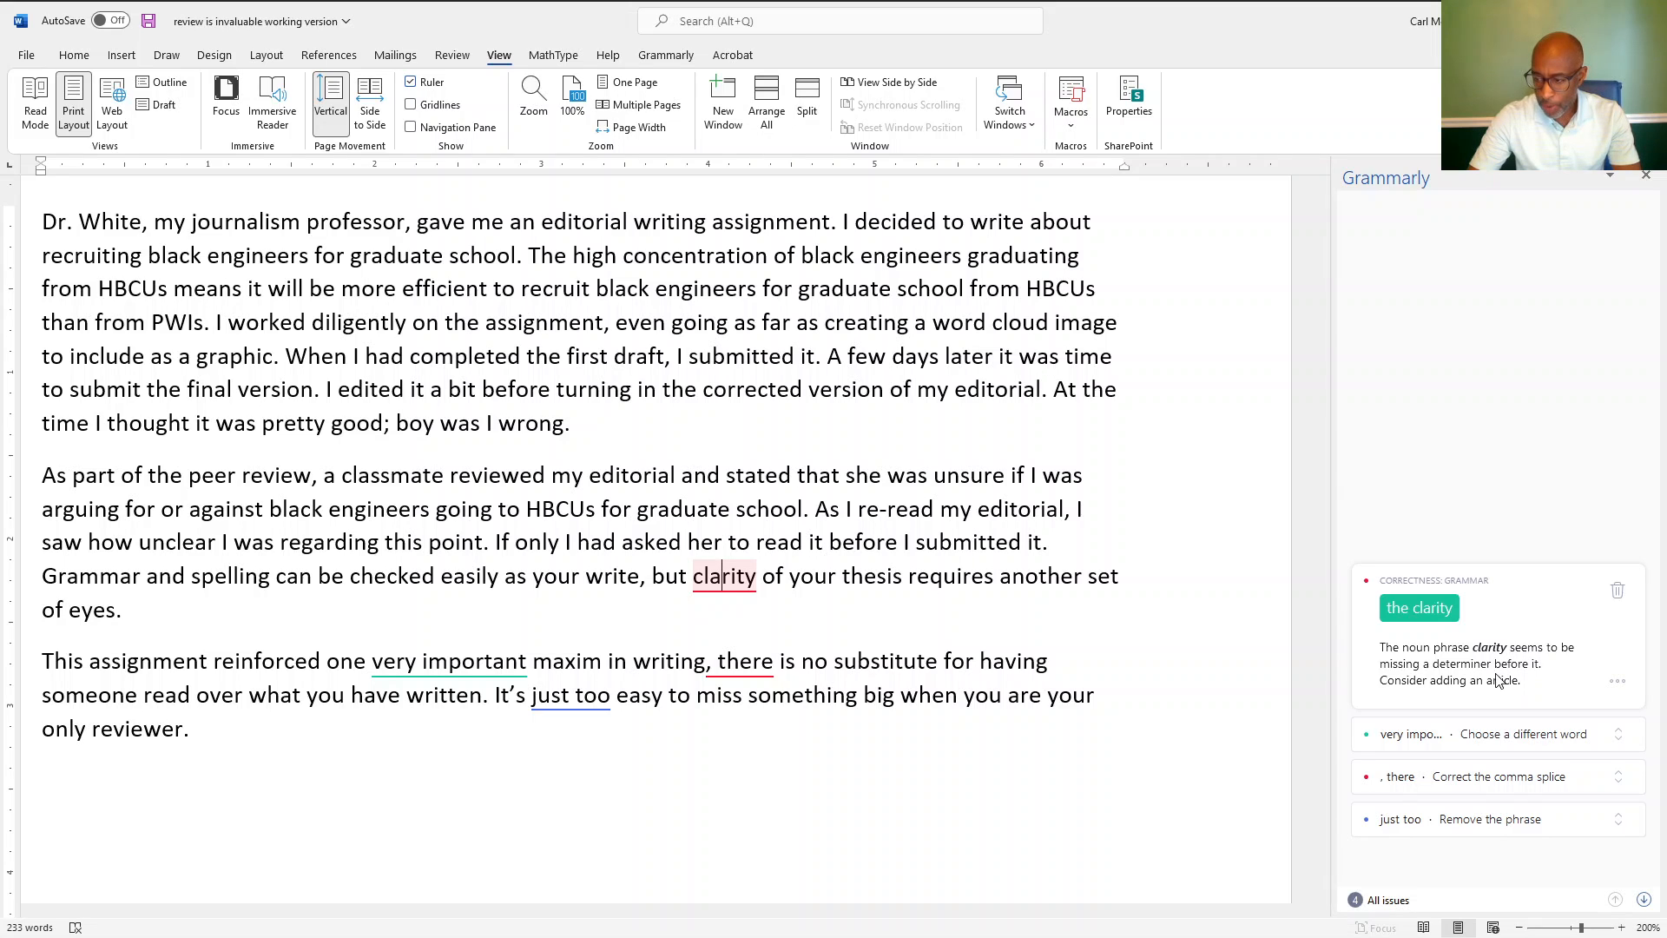
left_click(1427, 611)
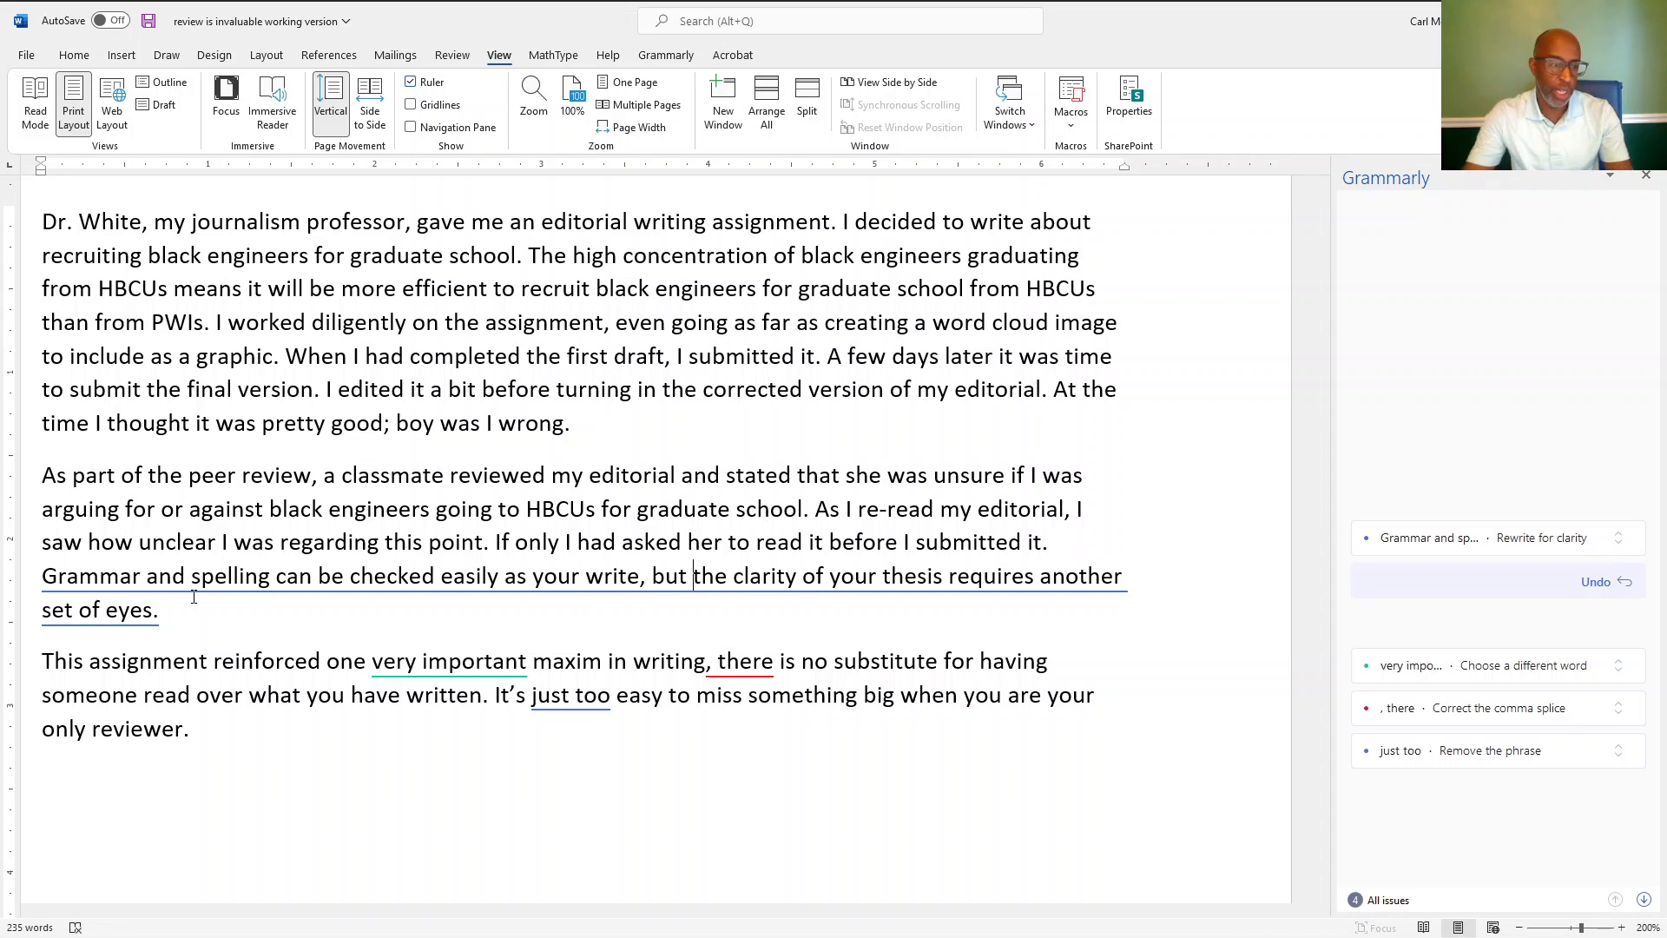
Accept the clarity rewrite of the "Grammar and spelling" sentence and recast its opening in active voice as "You can check grammar and spelling"
left_click(190, 570)
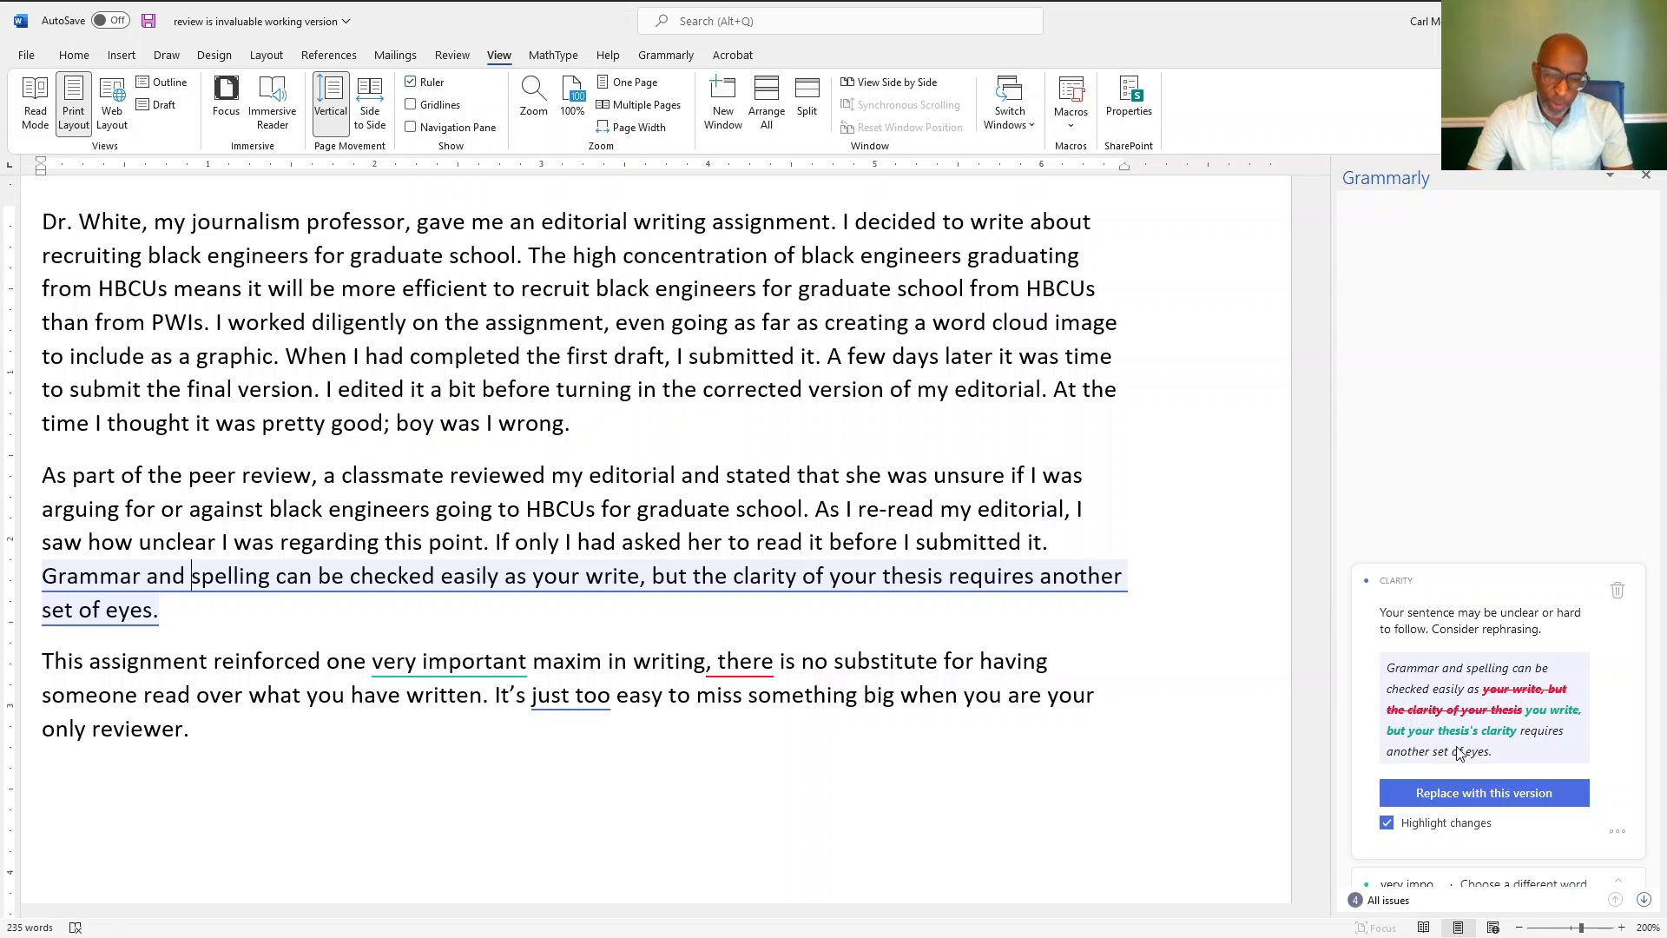
left_click(1501, 793)
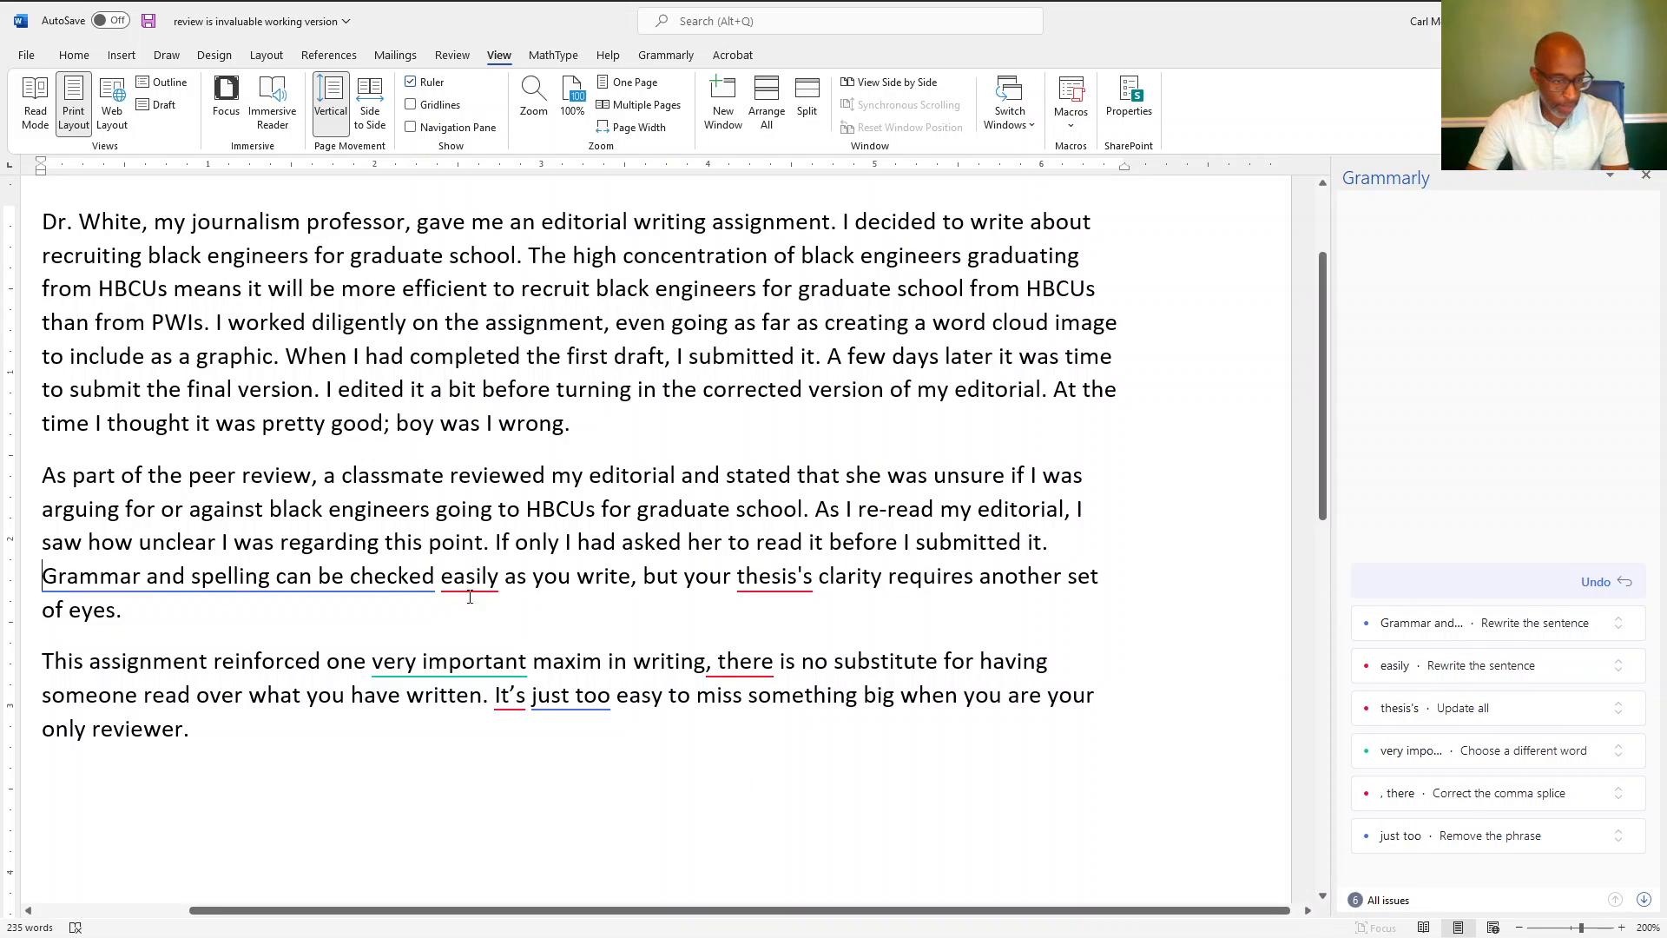
left_click(201, 569)
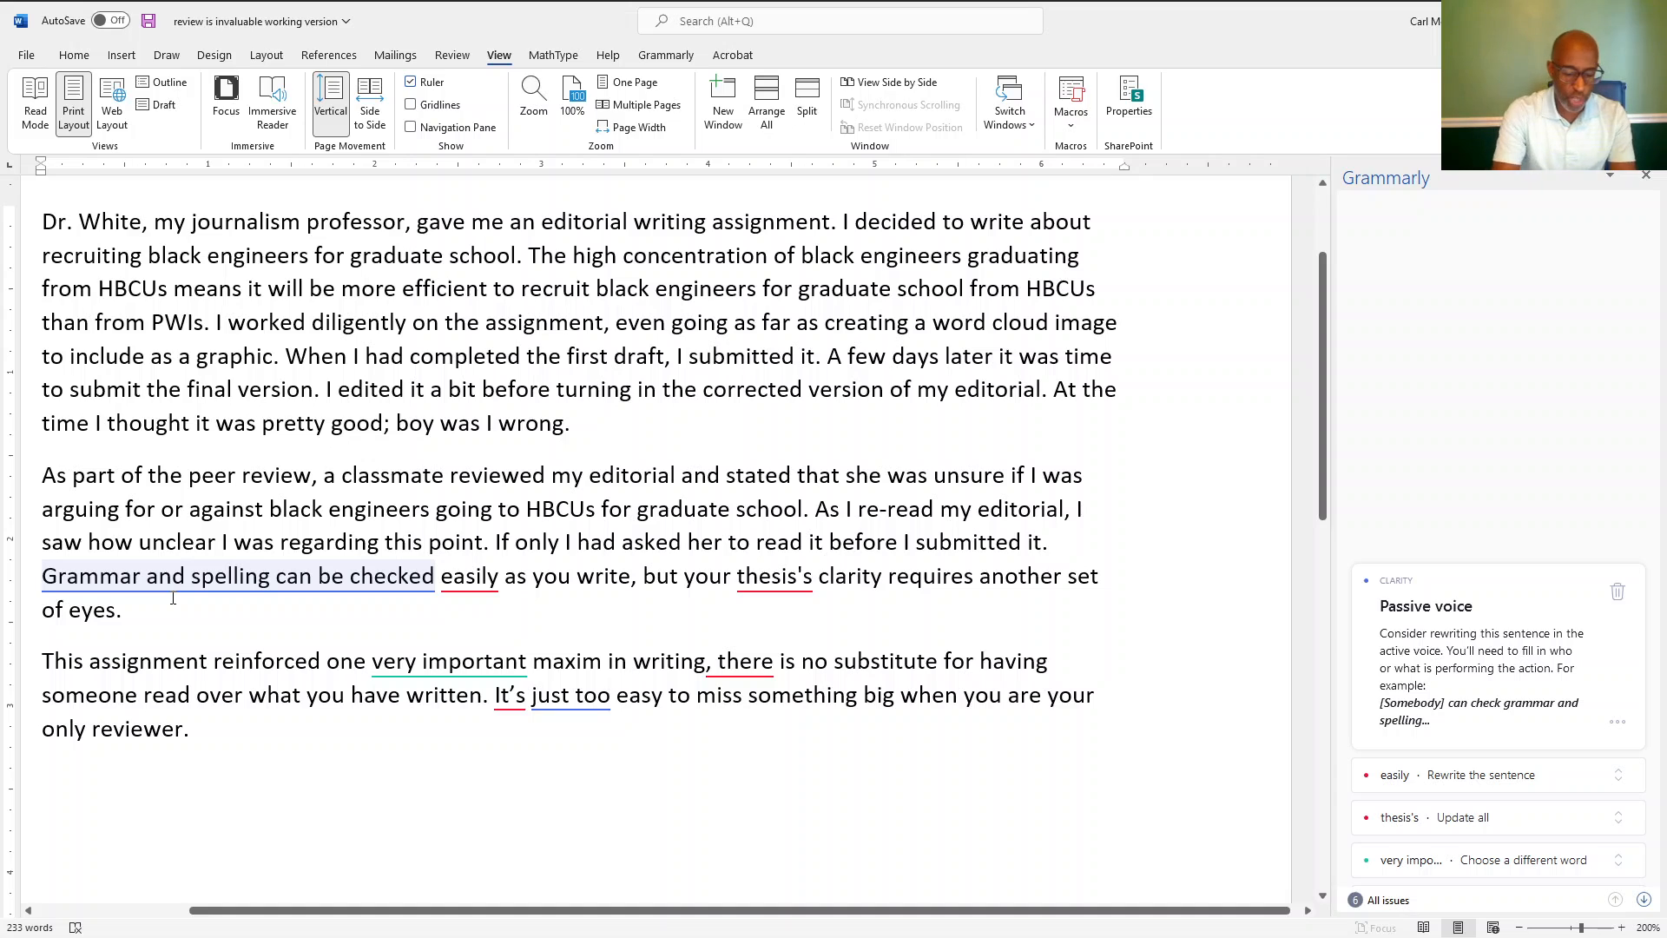
type("You can ch")
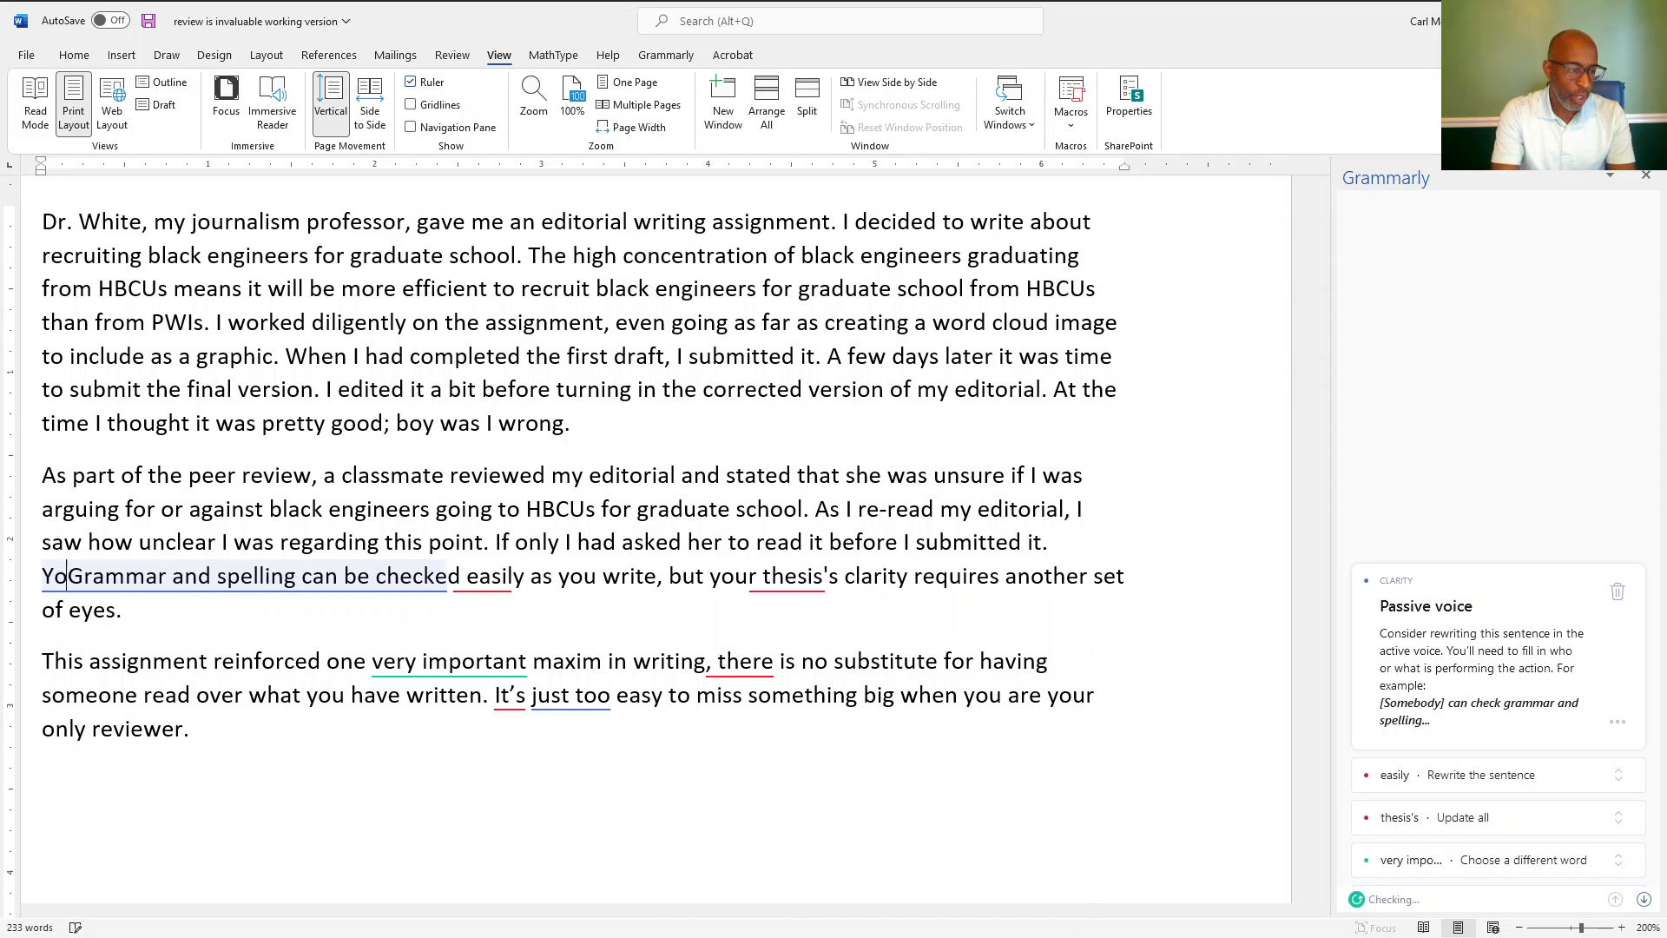
type("eck")
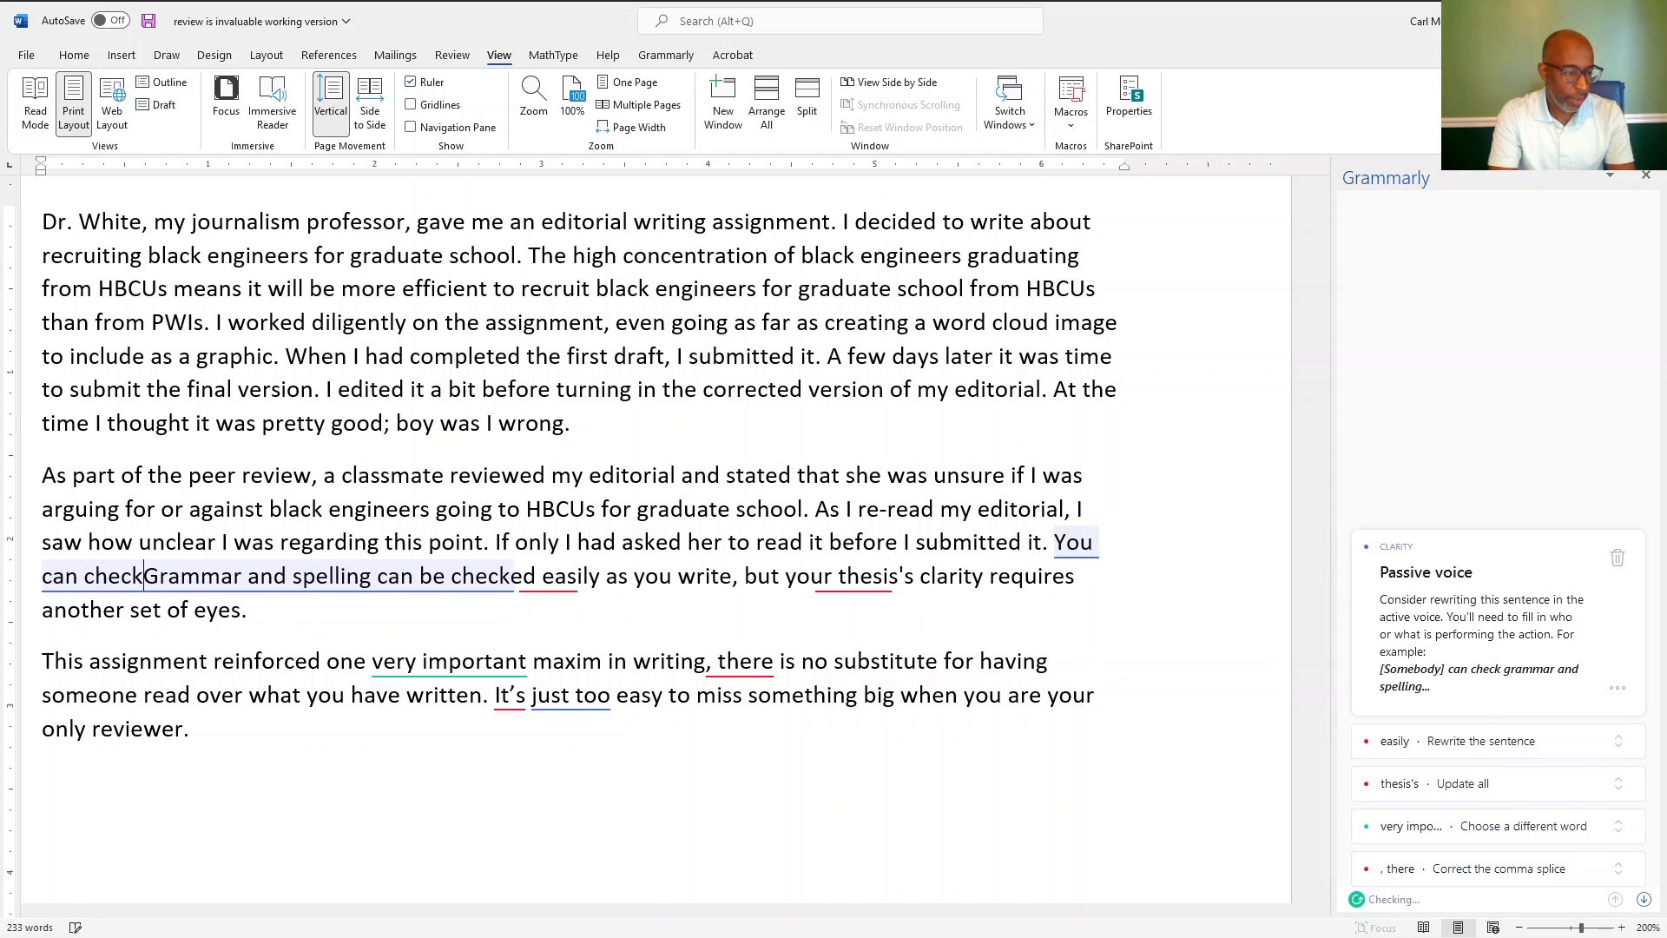
key("BackSpace")
type("g")
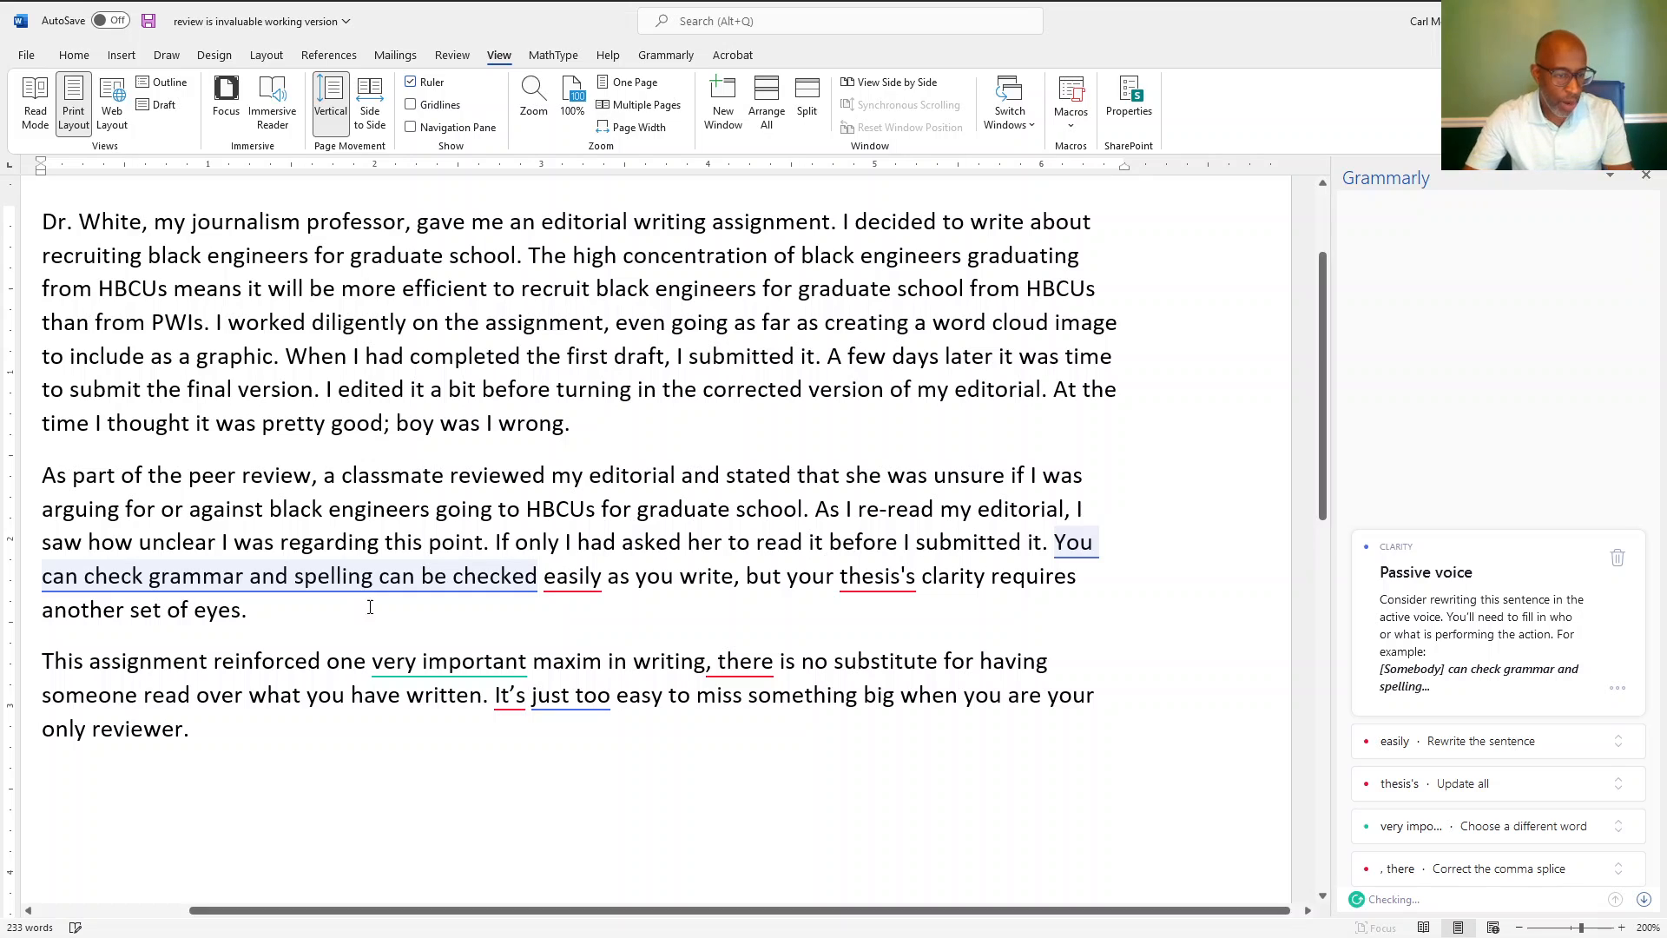
left_click_drag(381, 575, 544, 578)
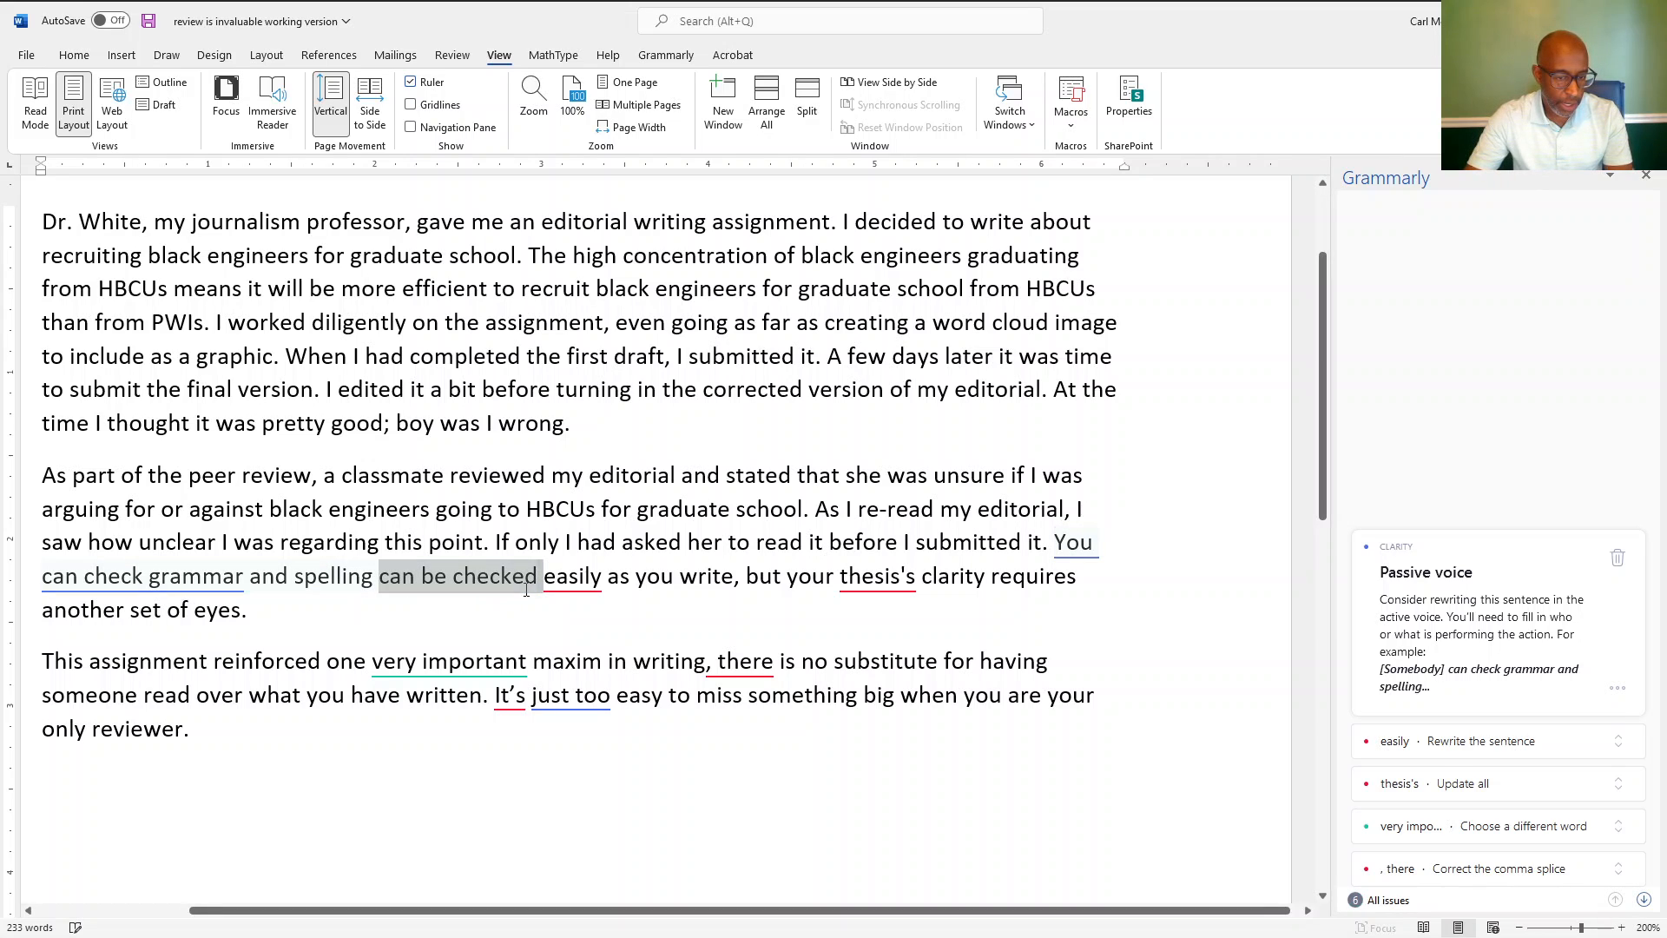
key("Delete")
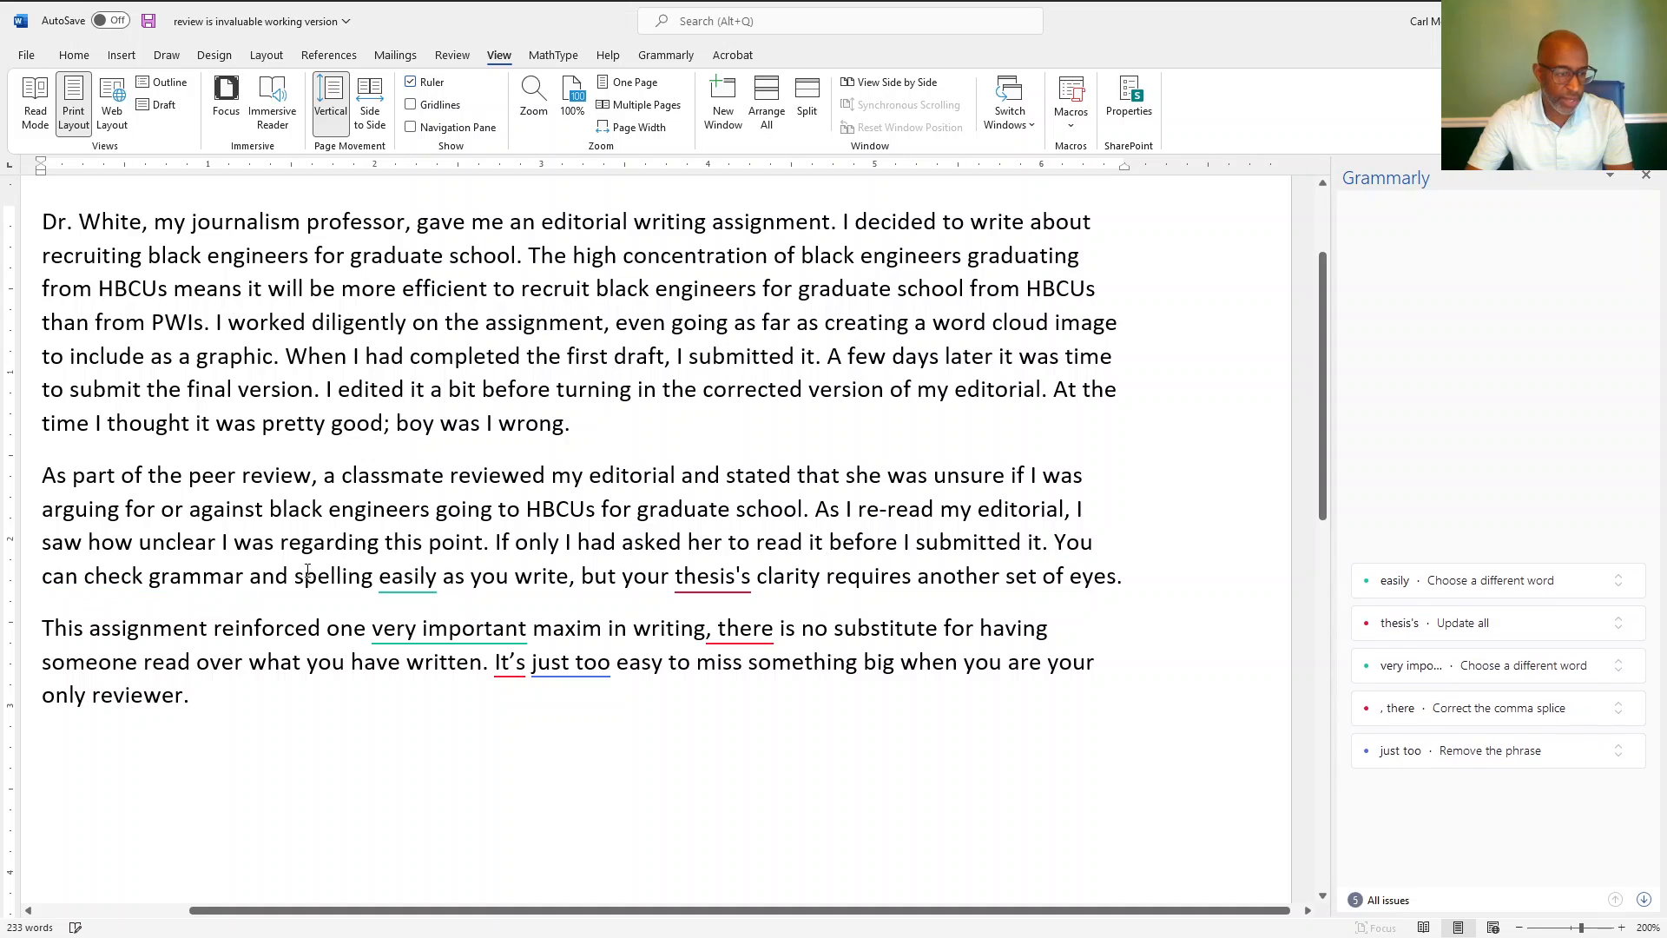
Accept "quickly" in place of "easily" and update all apostrophes in the document to the curly style
left_click(409, 584)
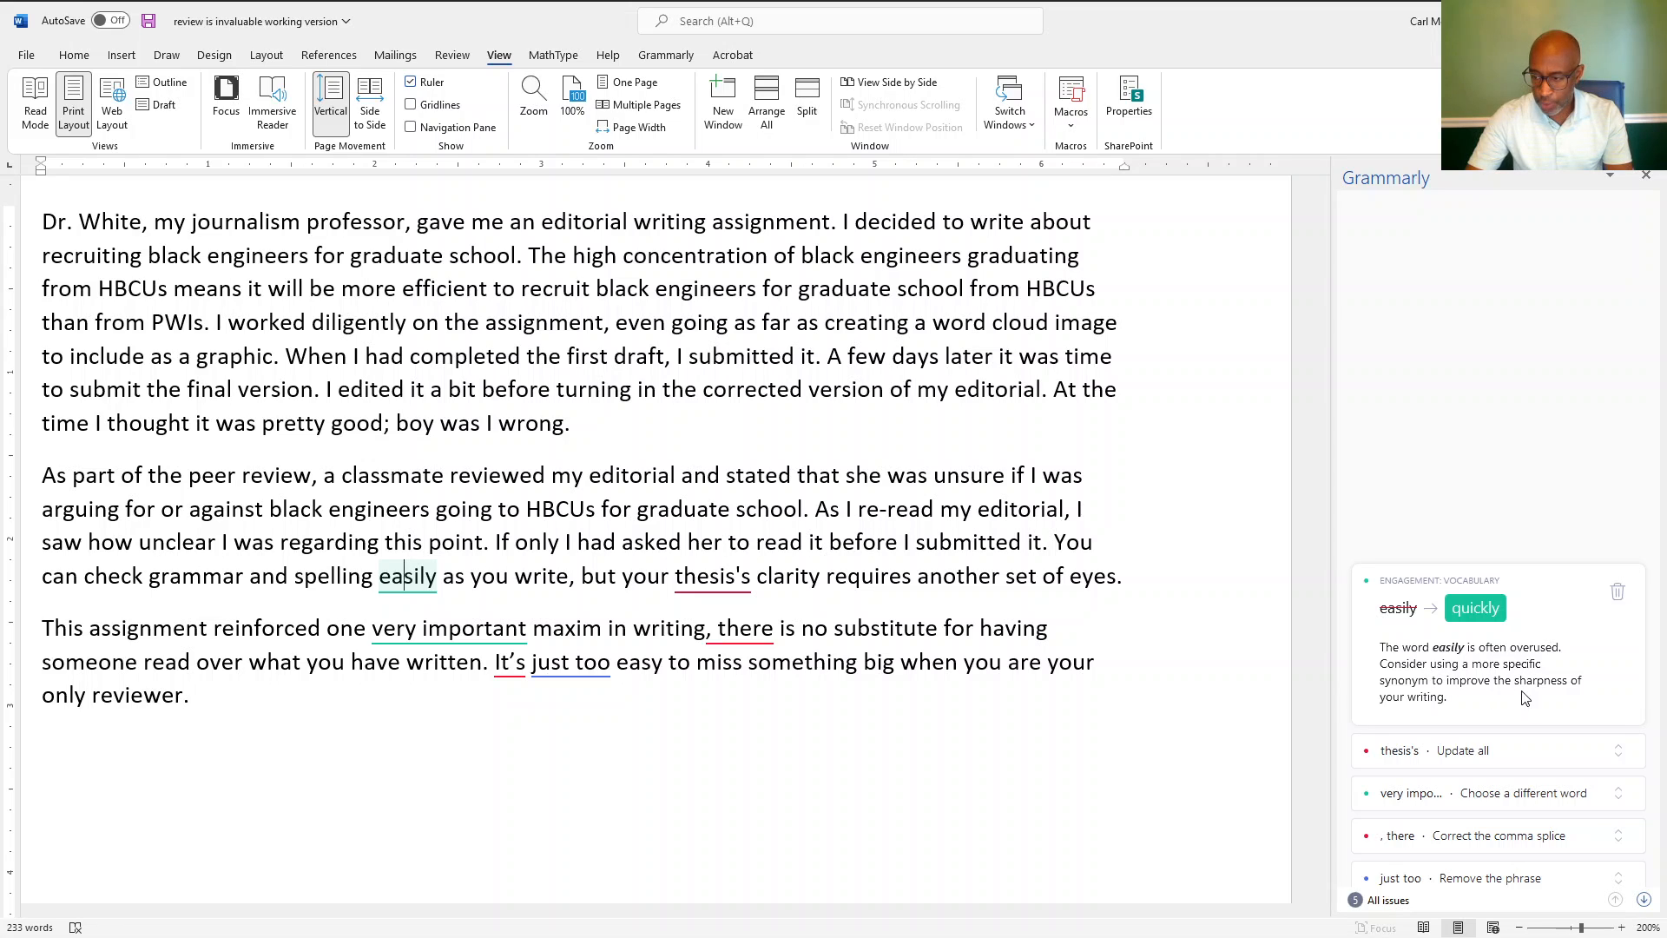
left_click(1473, 610)
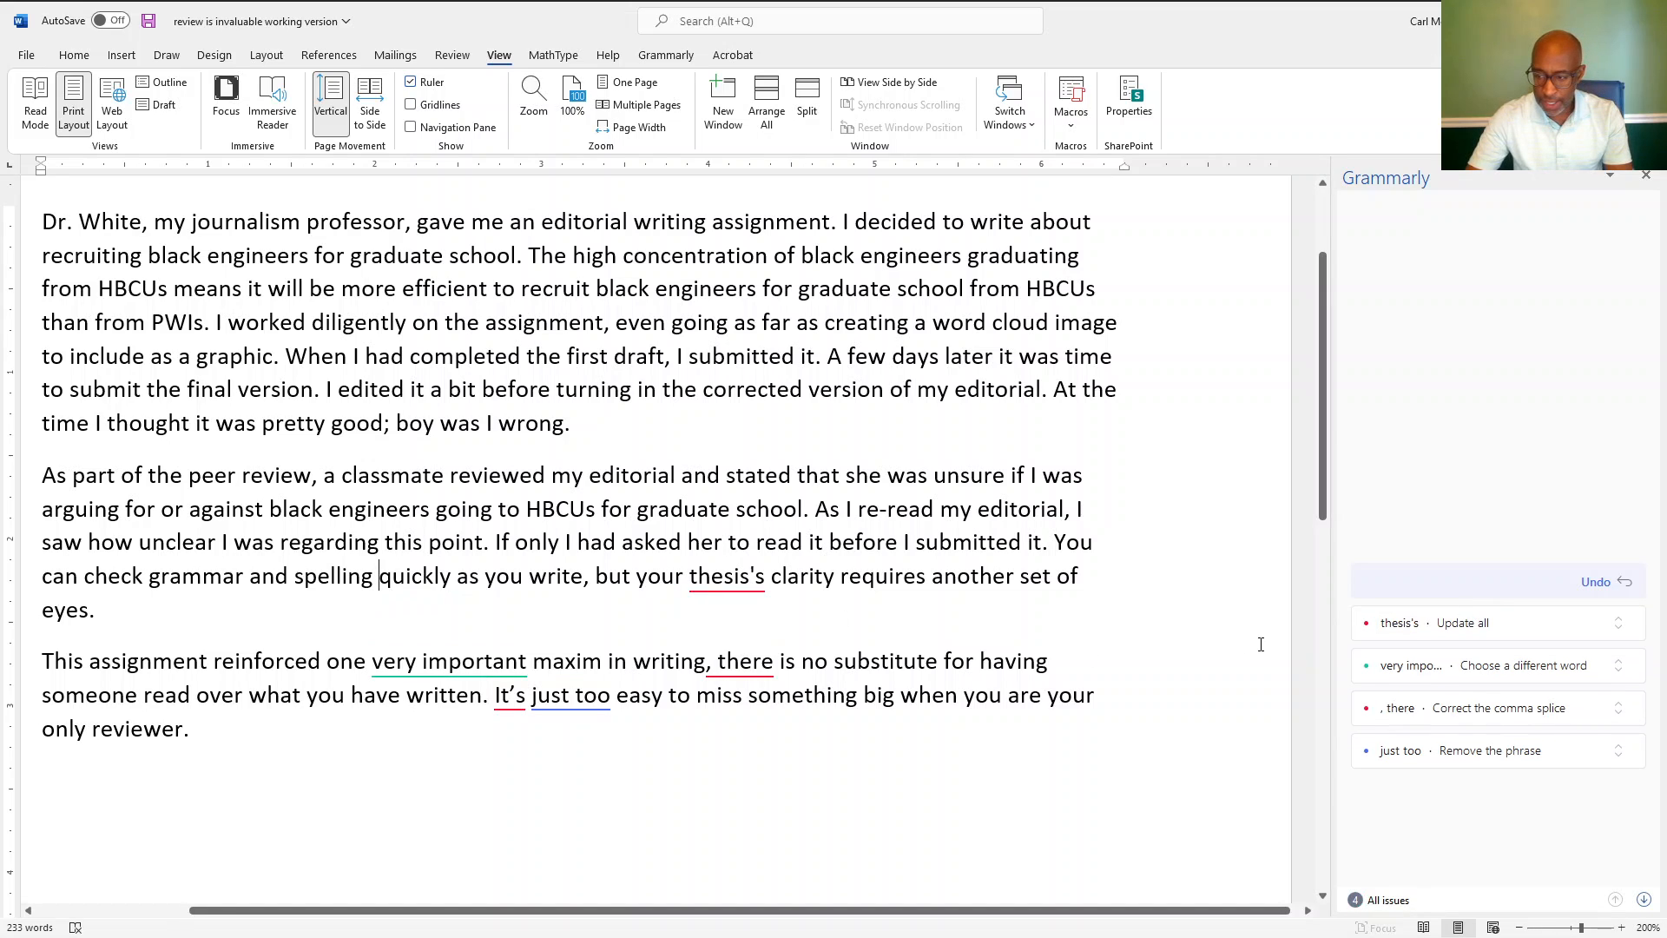
left_click(732, 581)
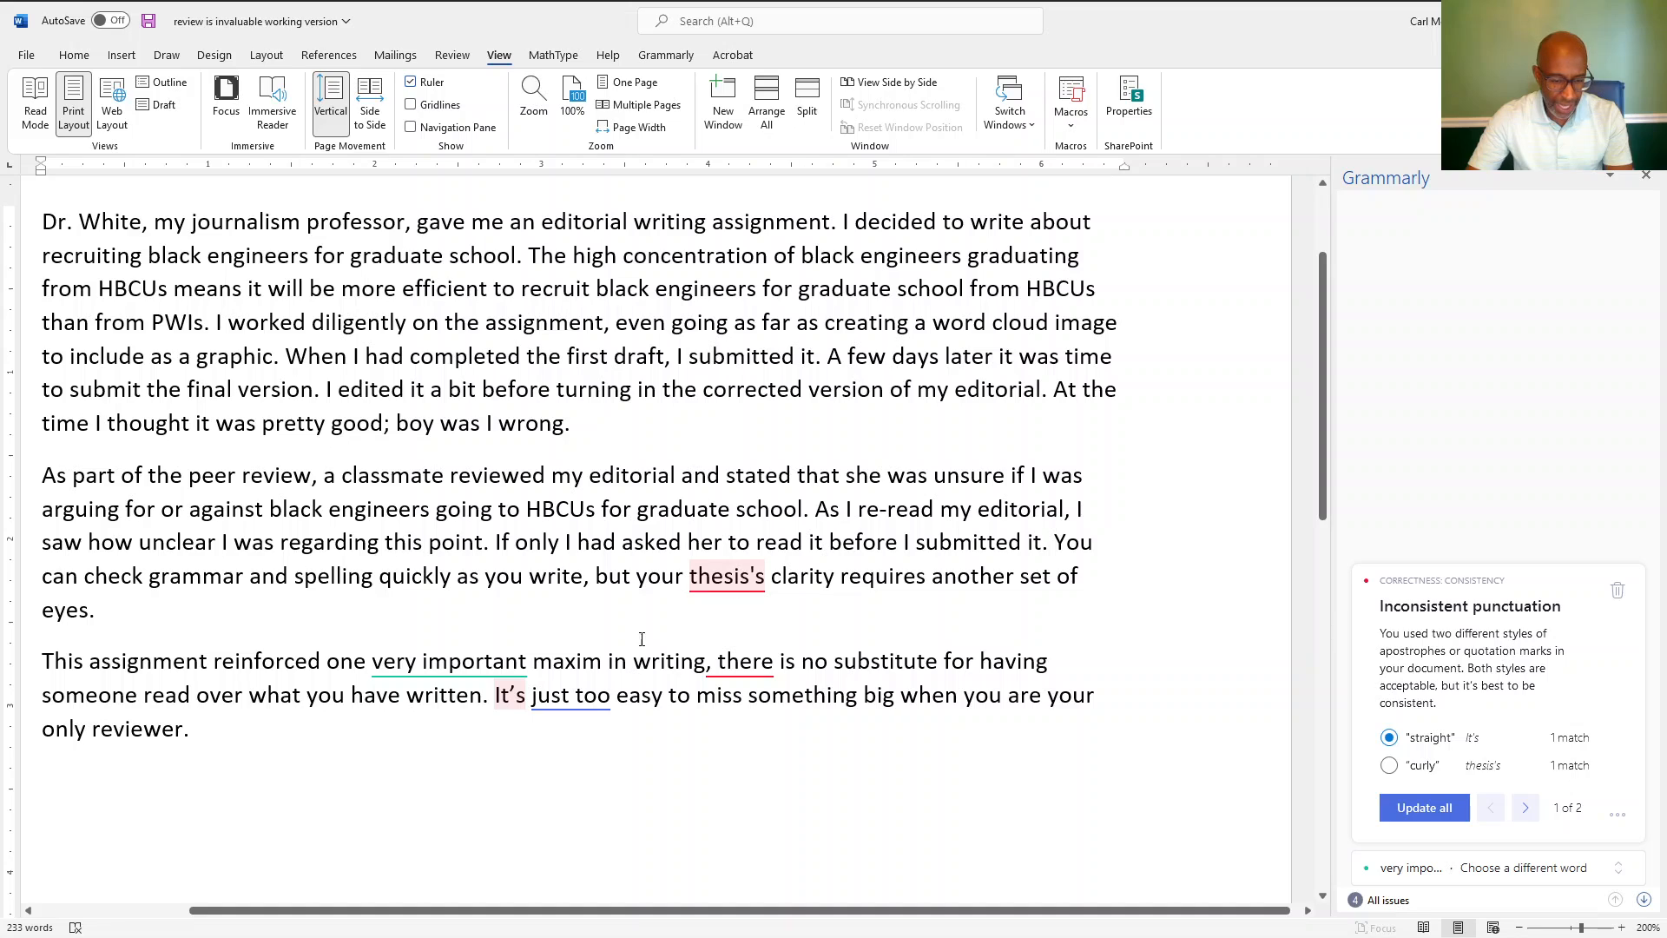
left_click(1388, 766)
left_click(1424, 808)
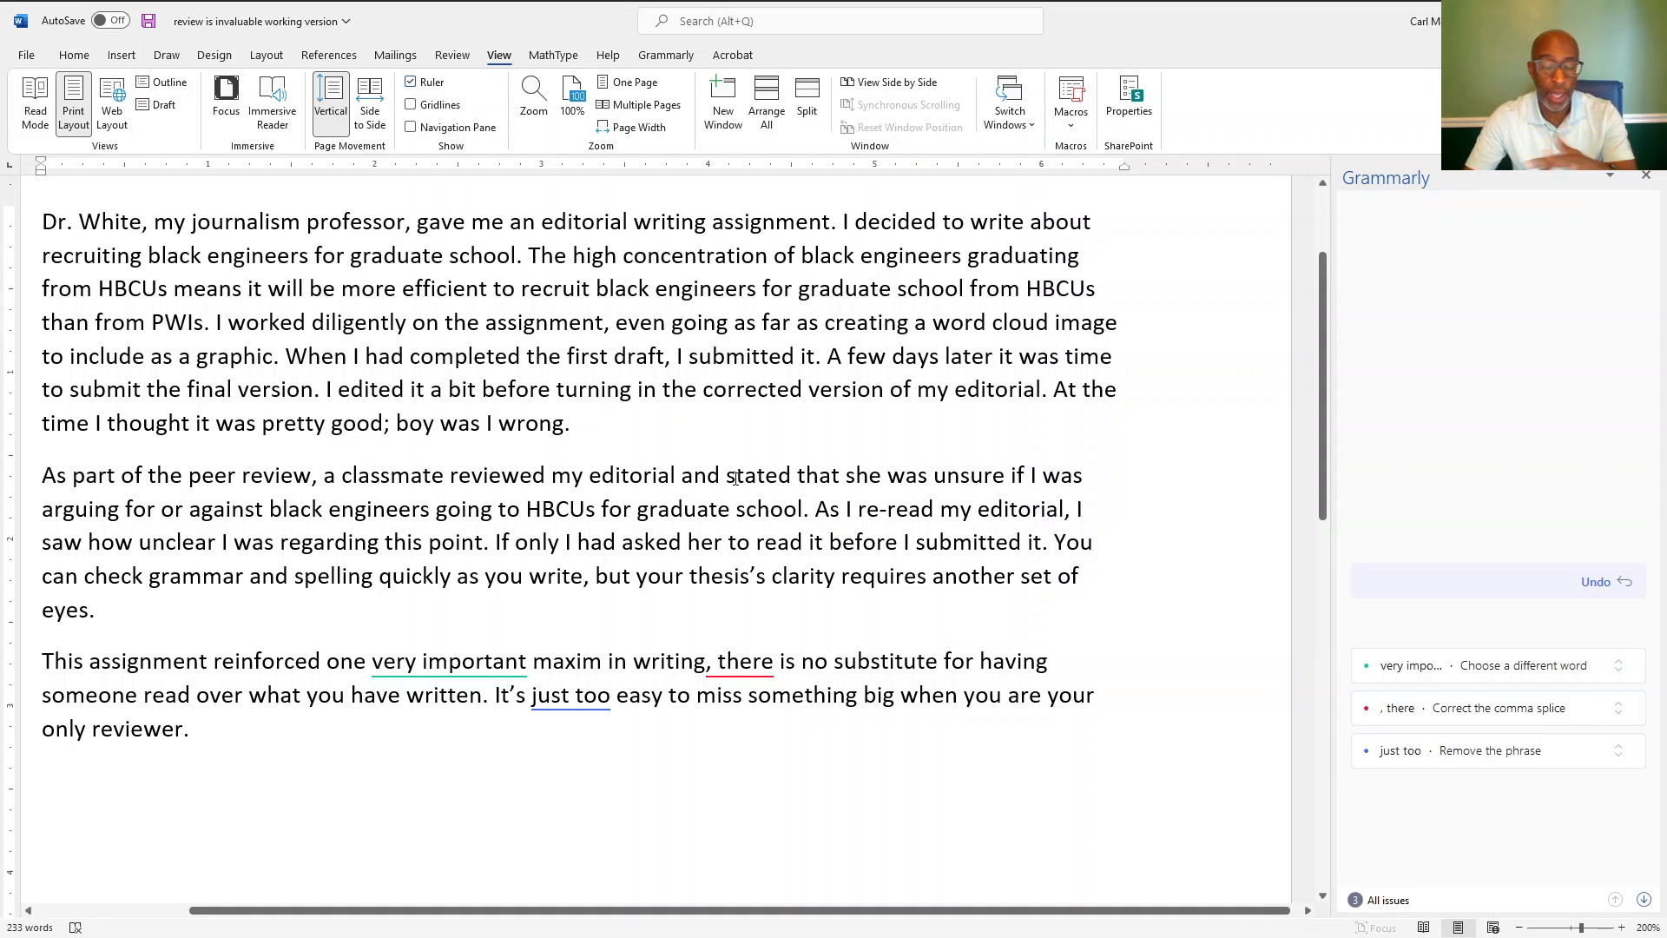
In the last paragraph, accept "fundamental" in place of "very important" and fix the comma splice with a semicolon before "there"
left_click(209, 661)
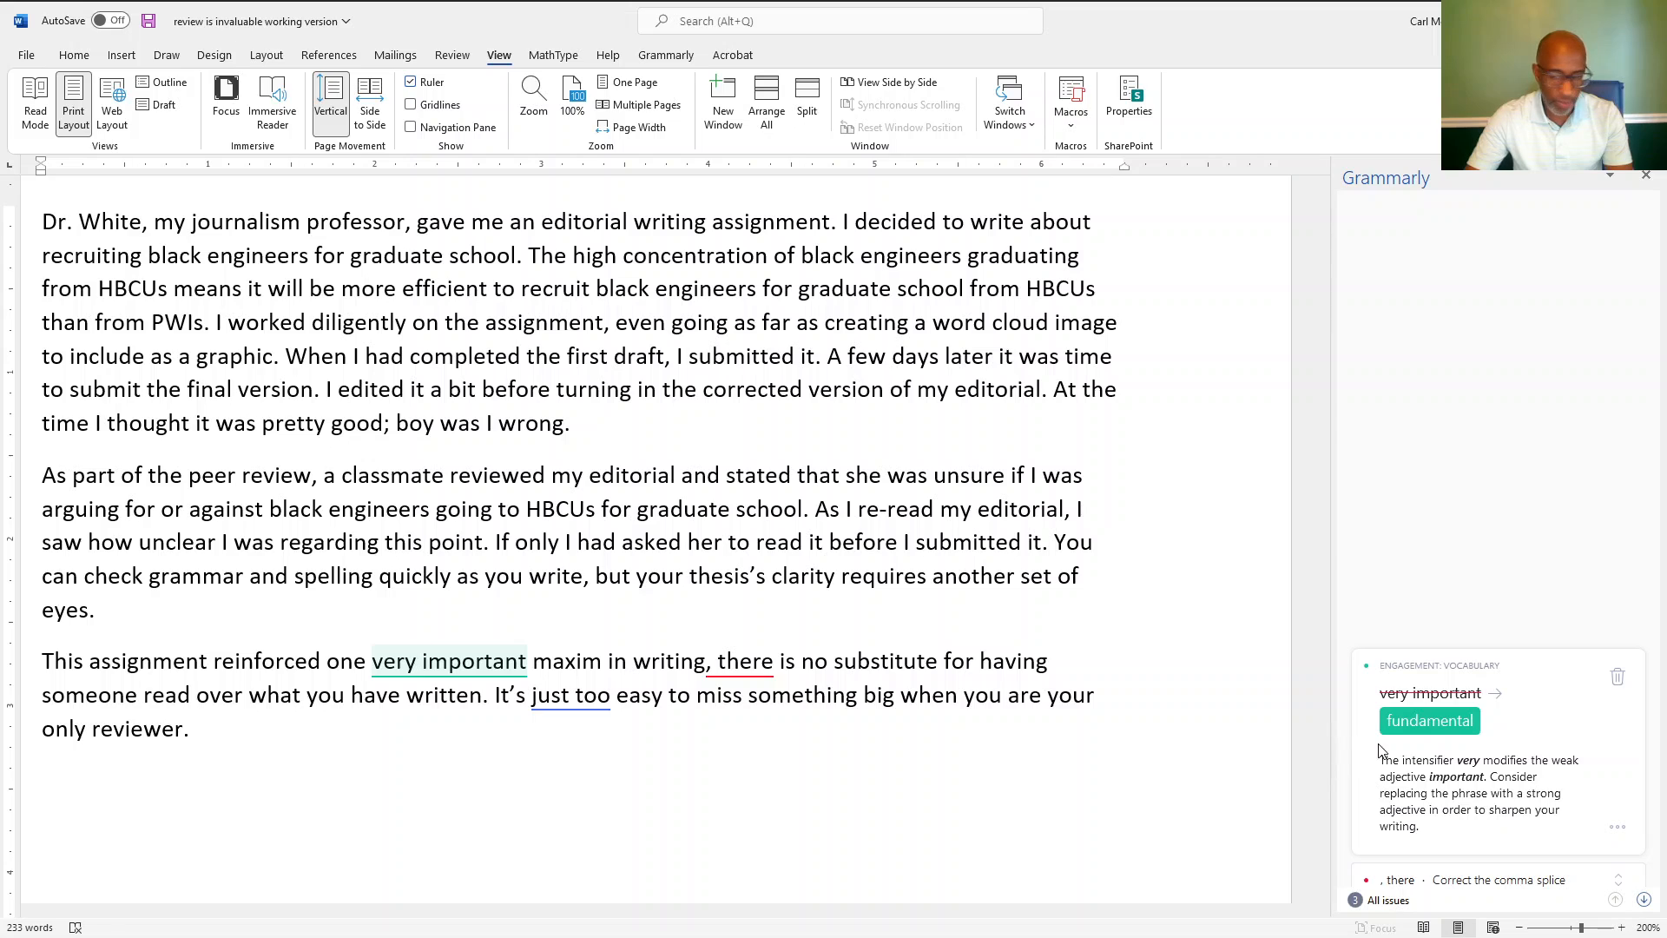
left_click(1442, 735)
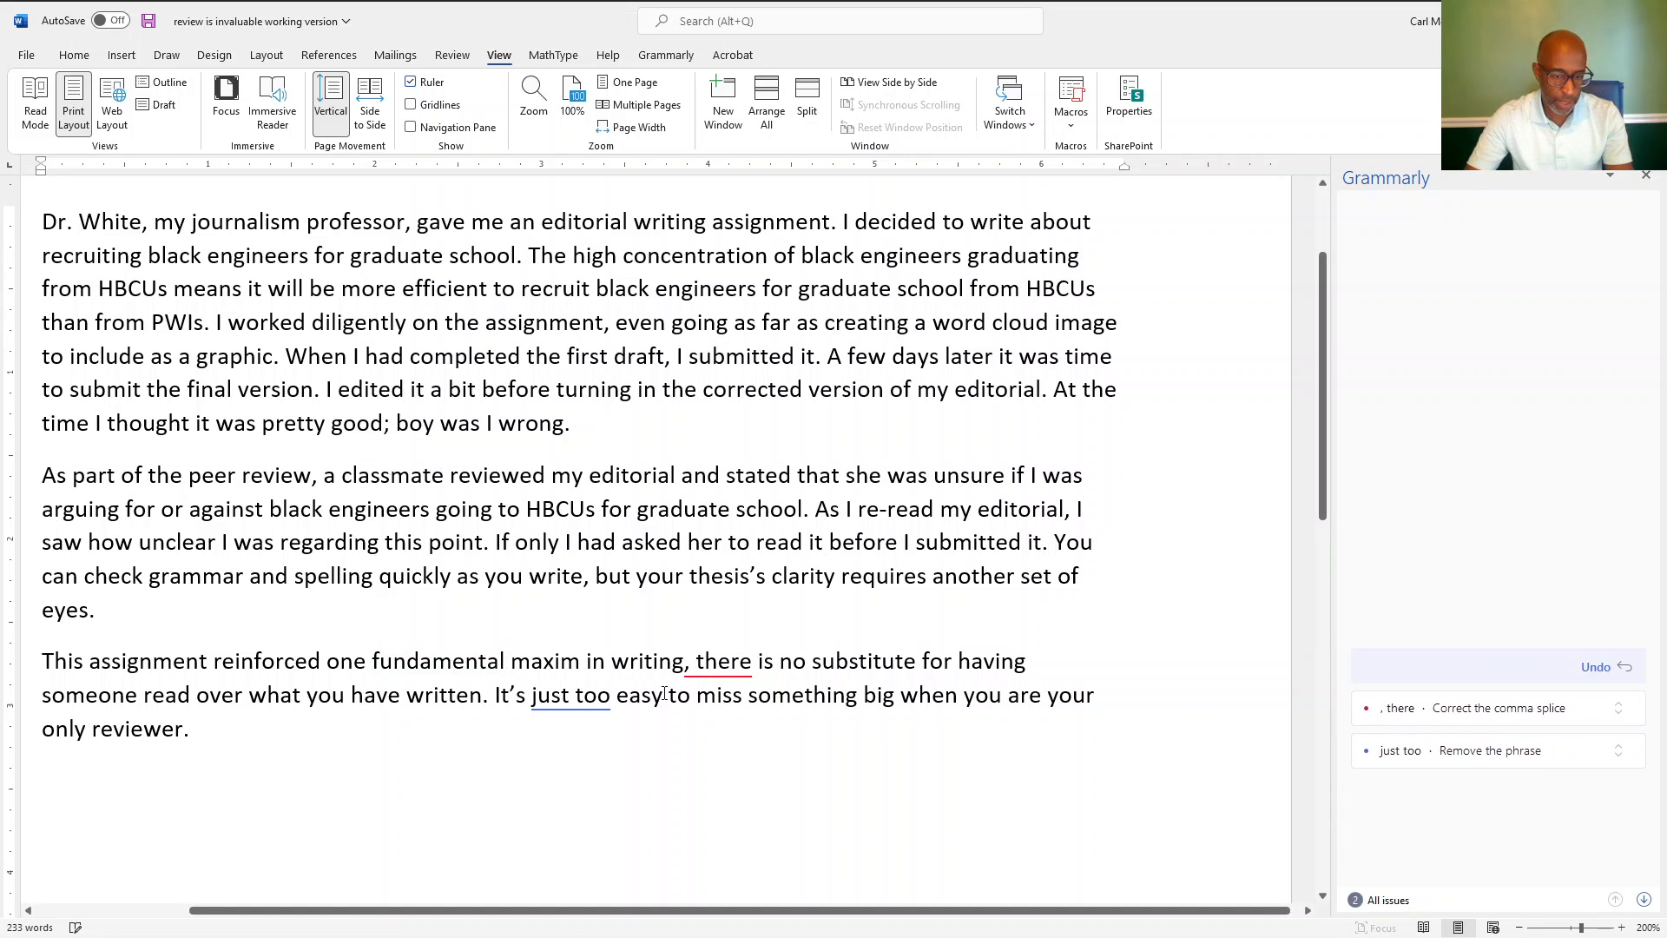
left_click(730, 663)
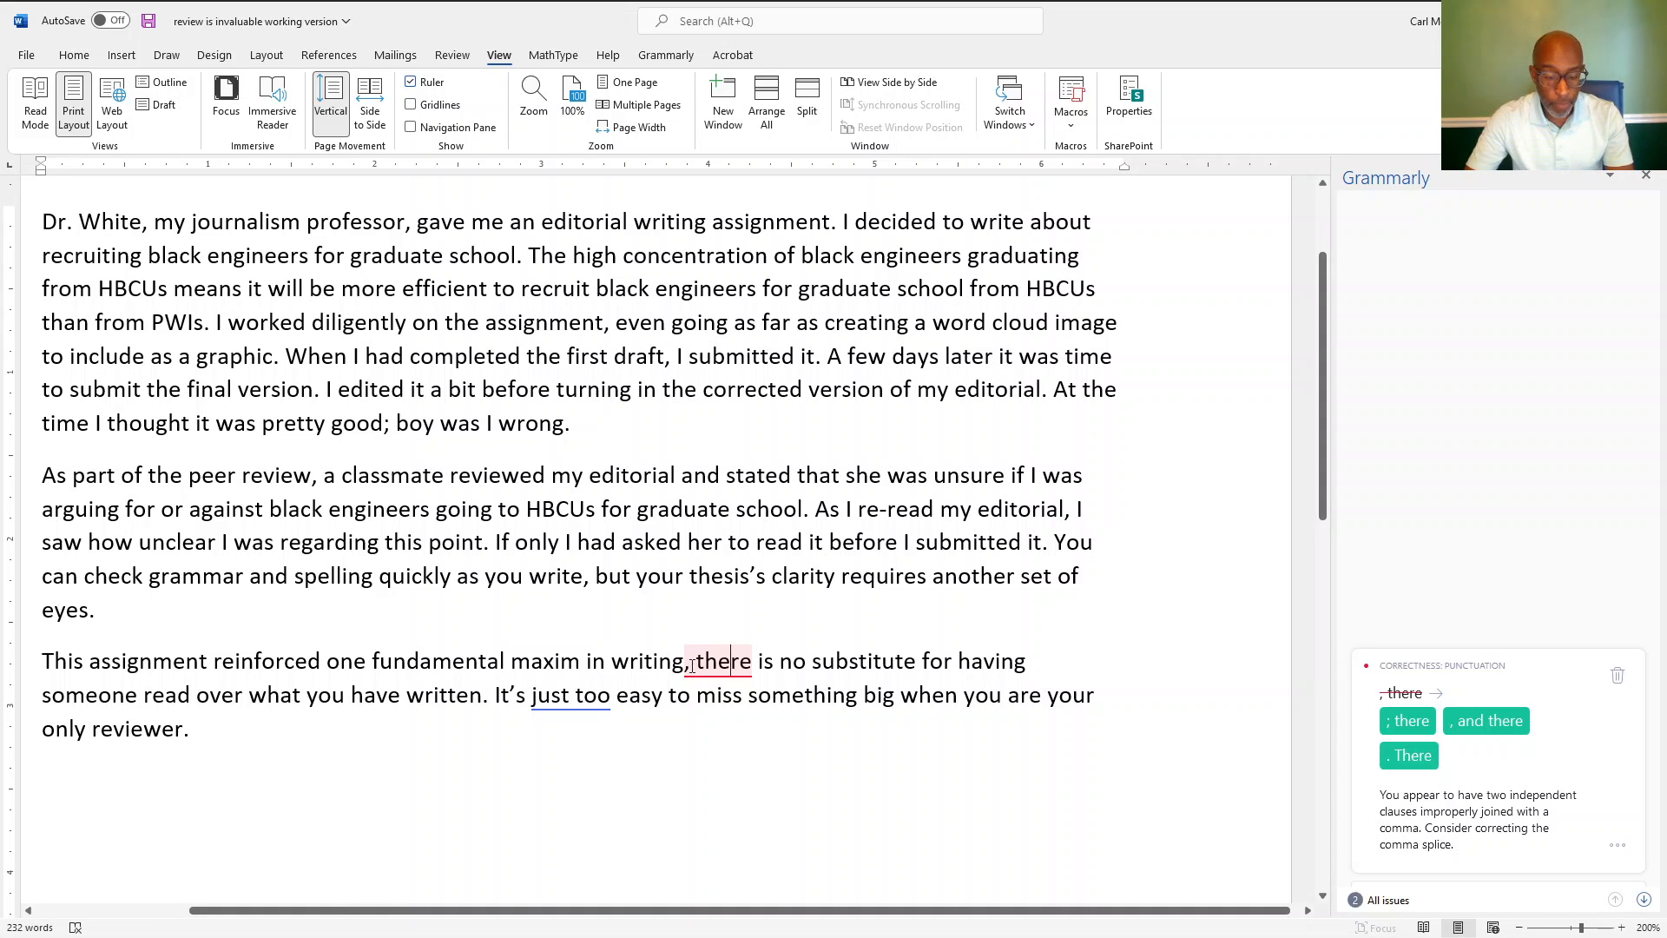
left_click(1410, 726)
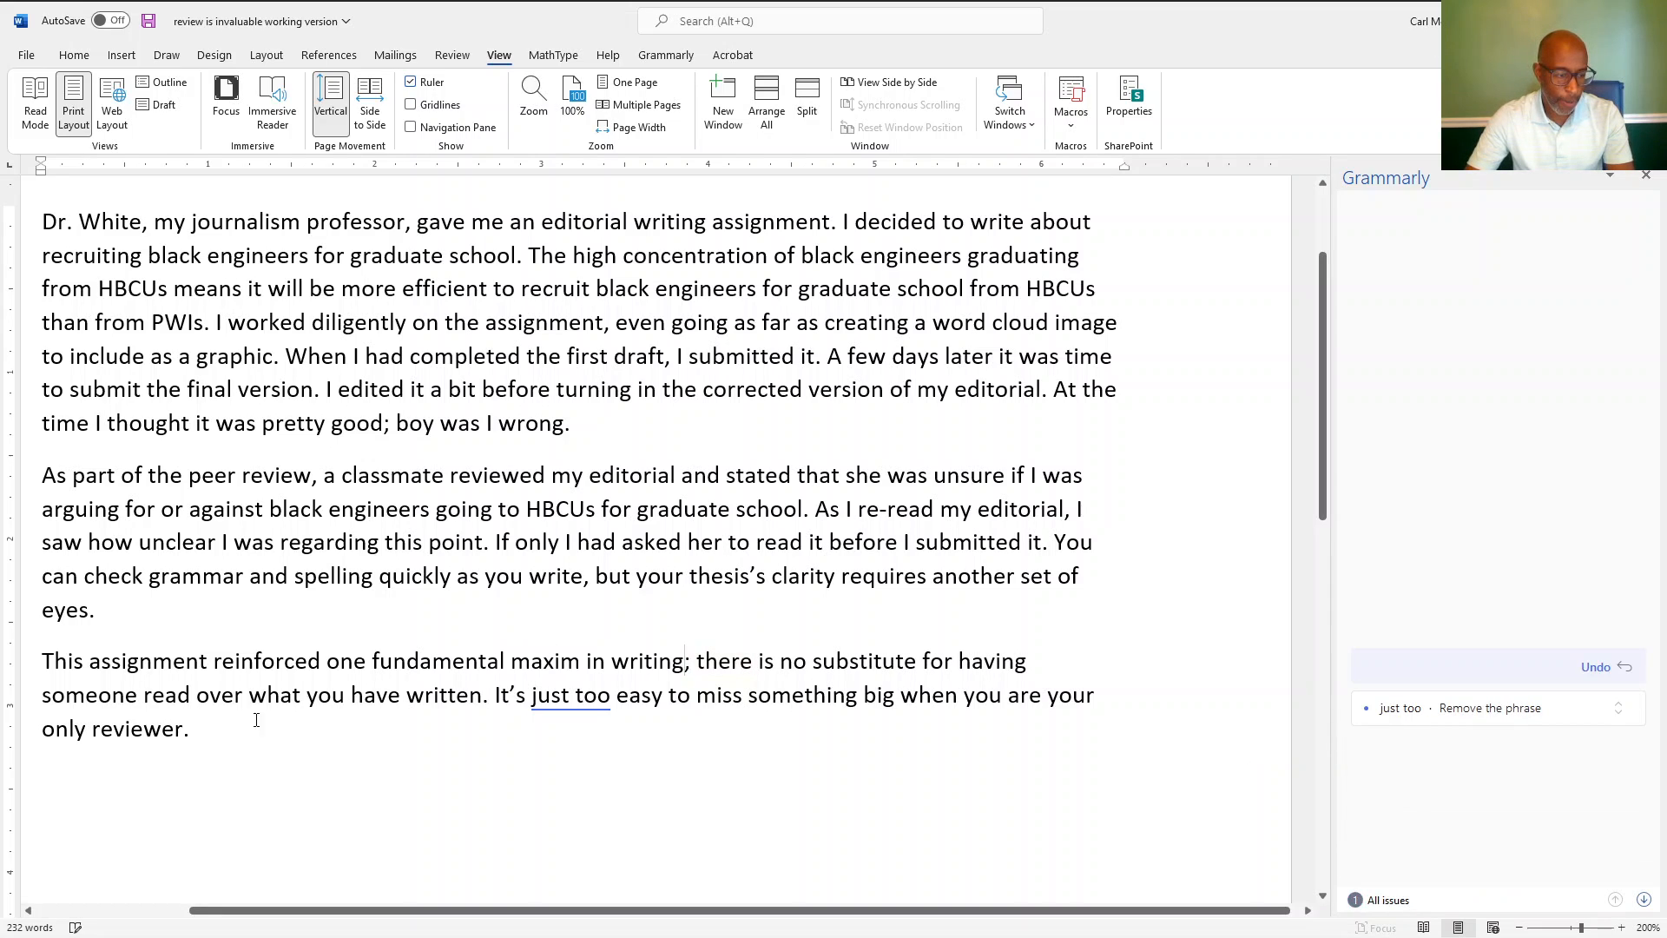
Accept the conciseness suggestion that removes "just too" from the essay's final sentence
left_click(574, 702)
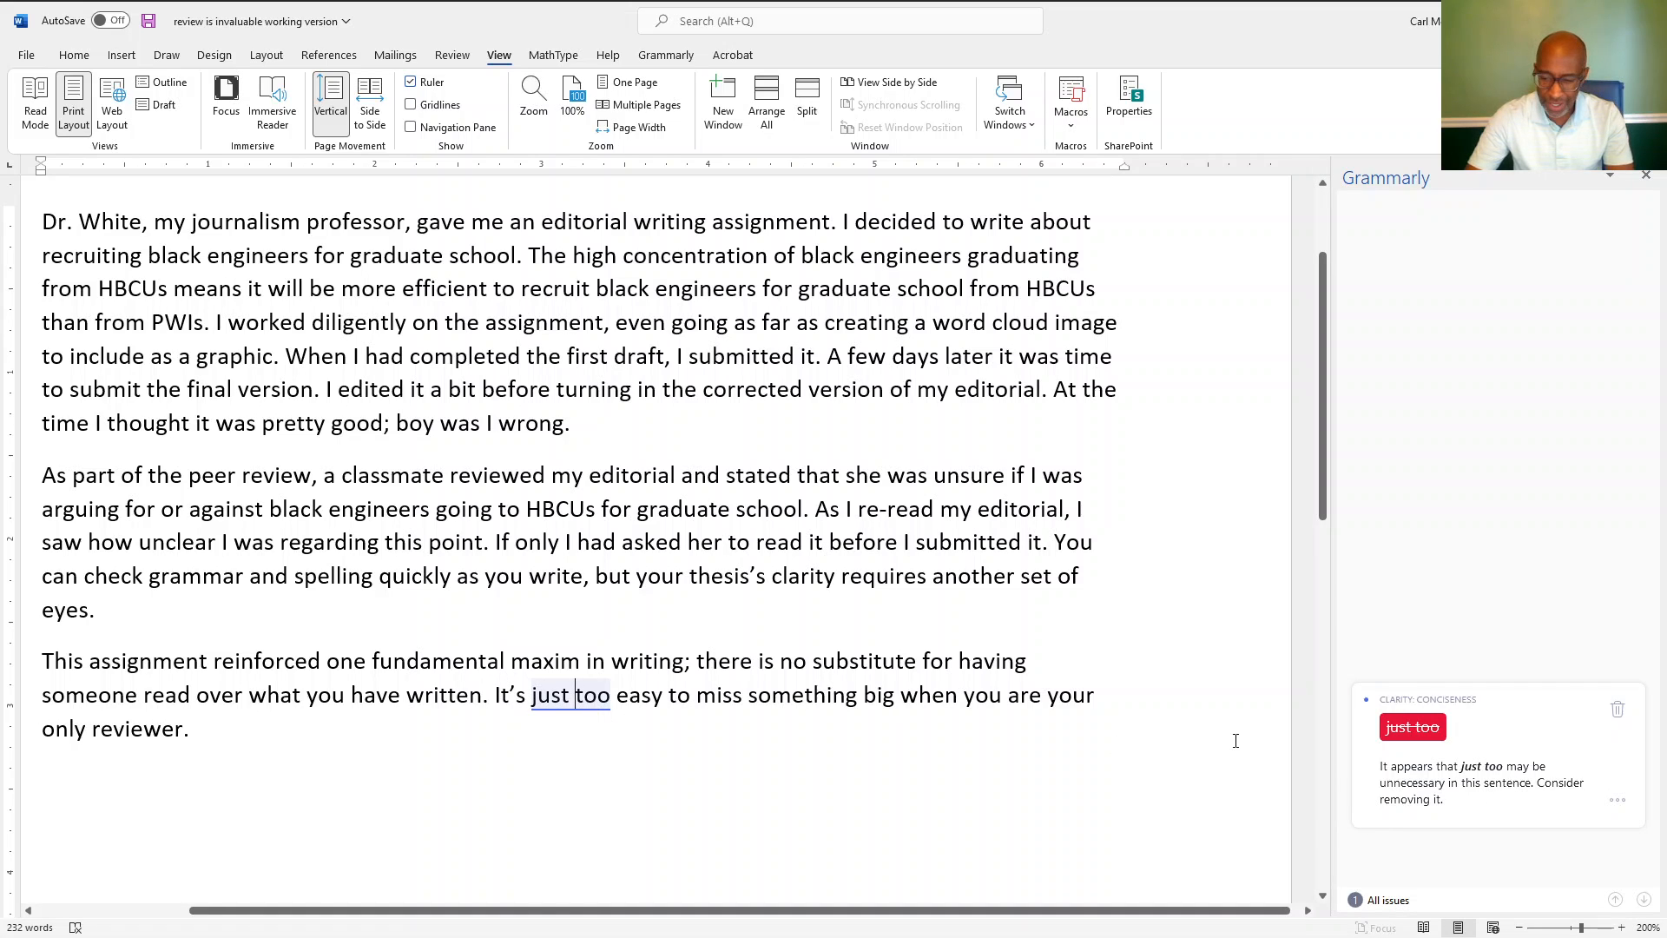
left_click(1413, 727)
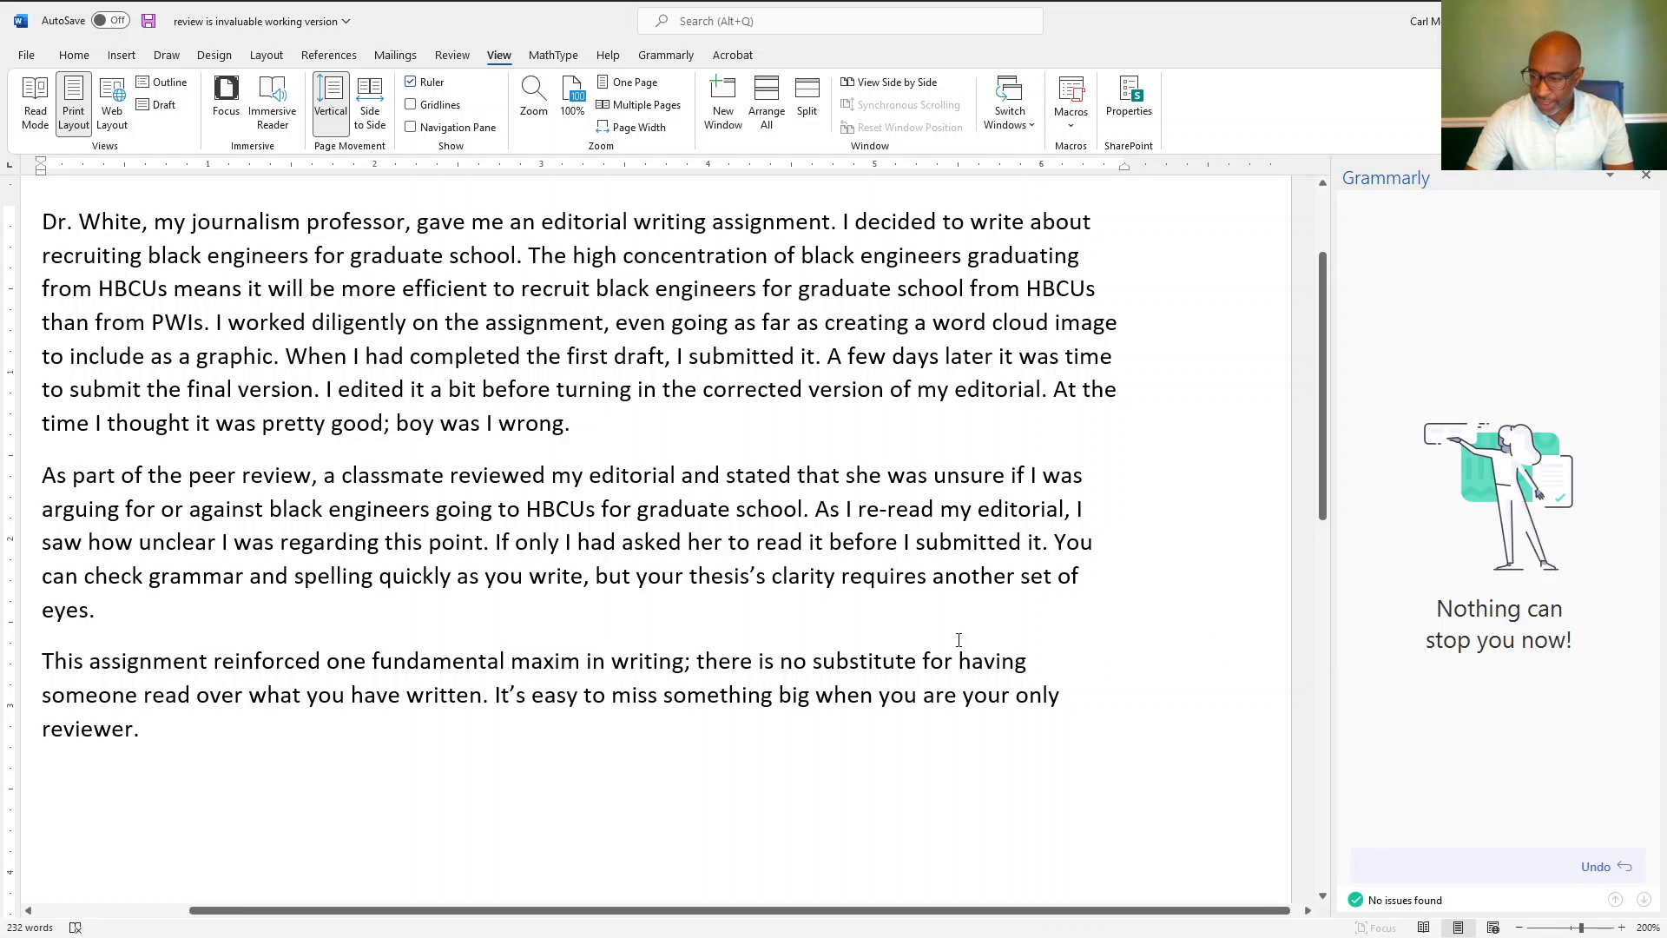
scroll(802, 671, "up", 3)
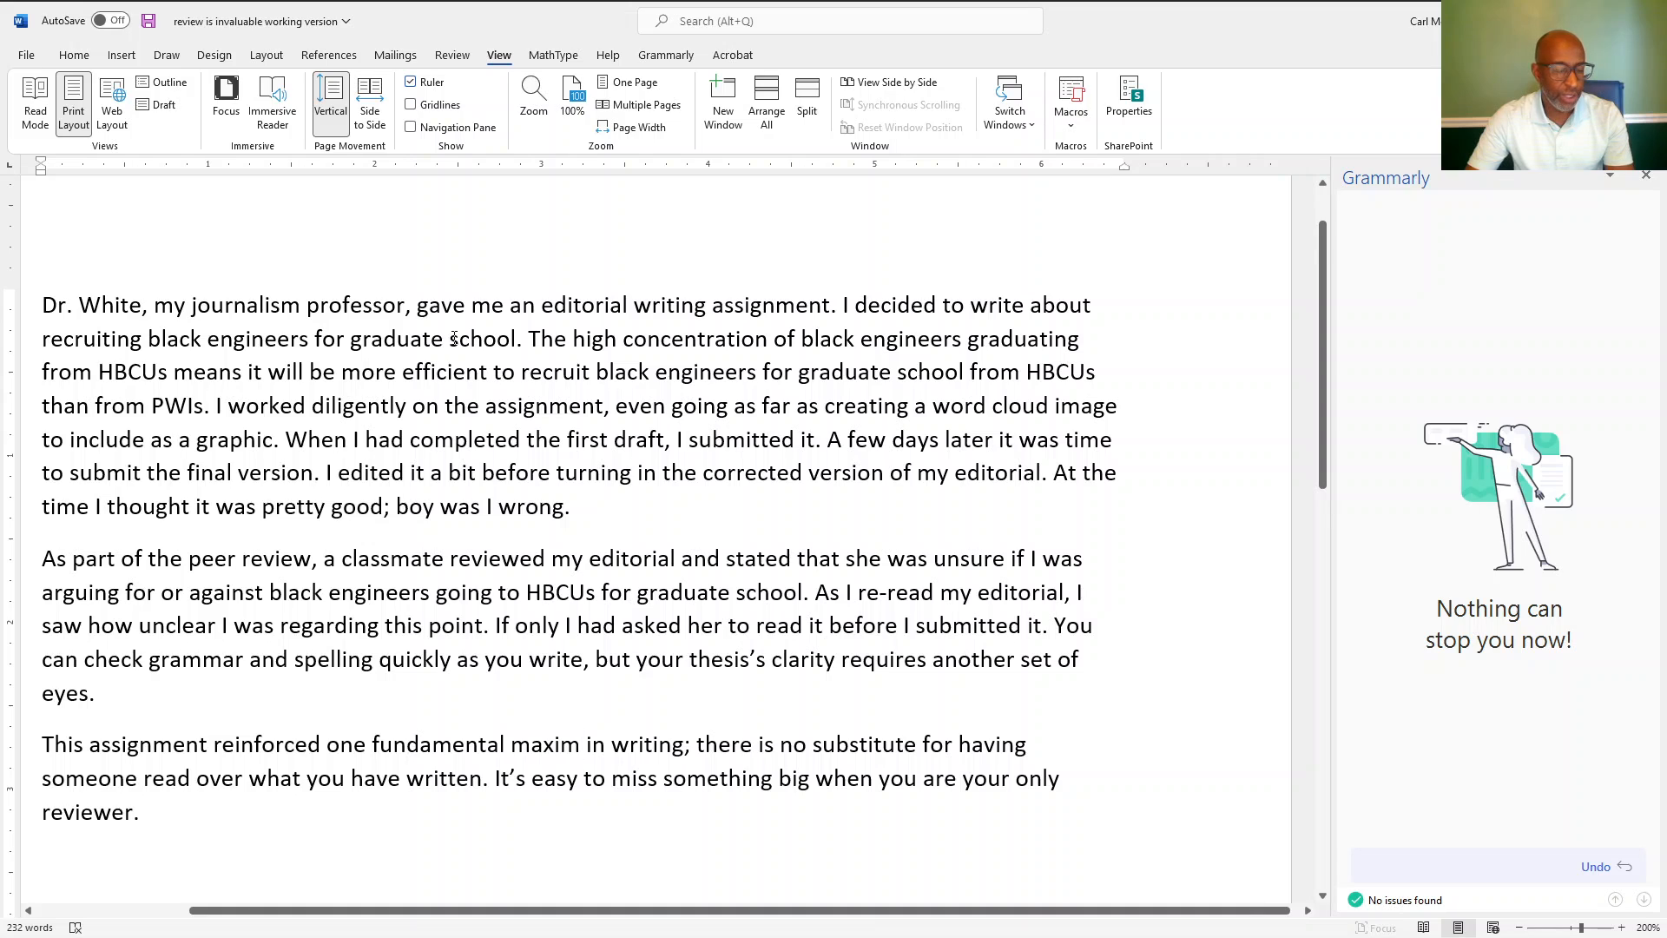
scroll(454, 337, "down", 3)
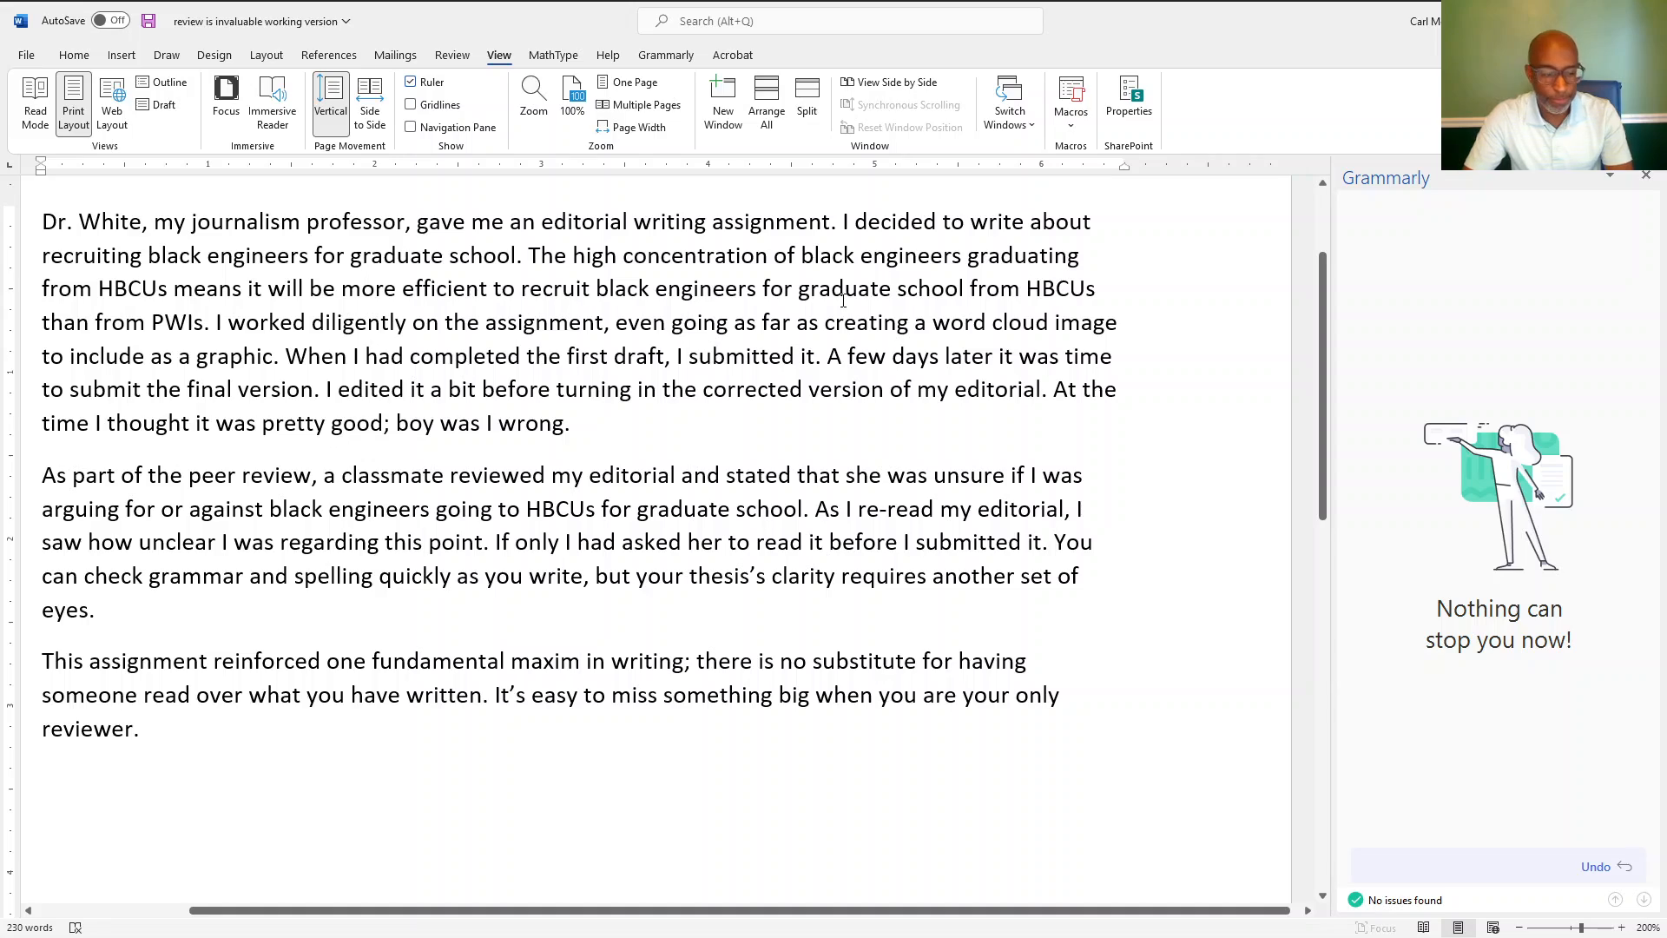
mouse_move(1666, 1)
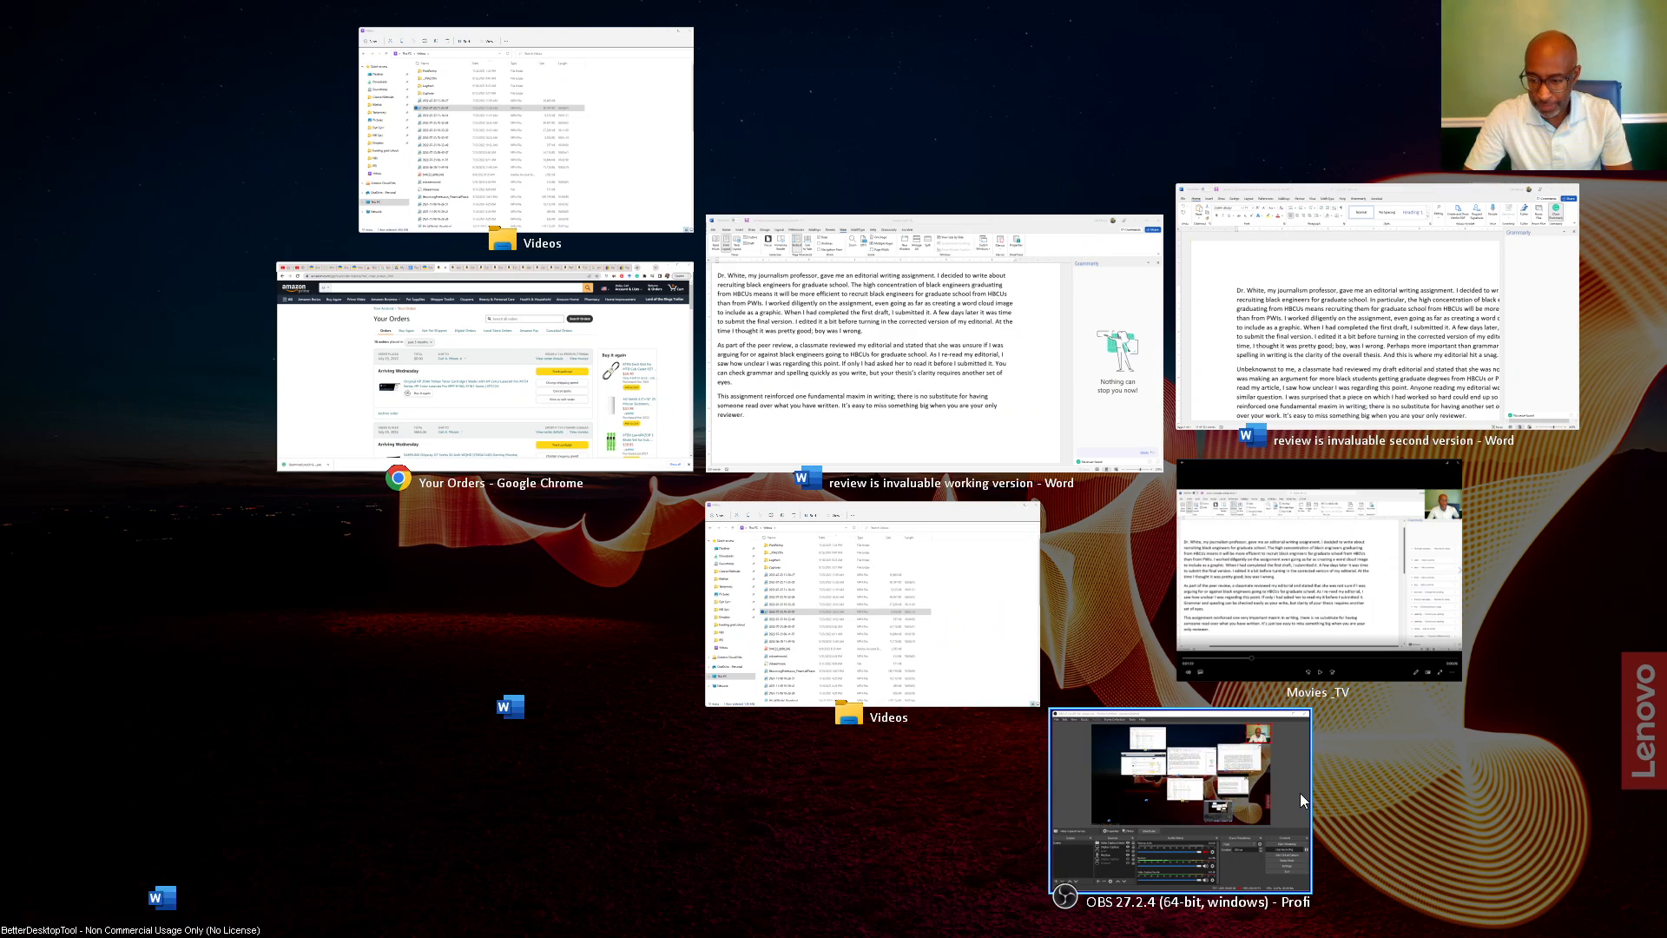